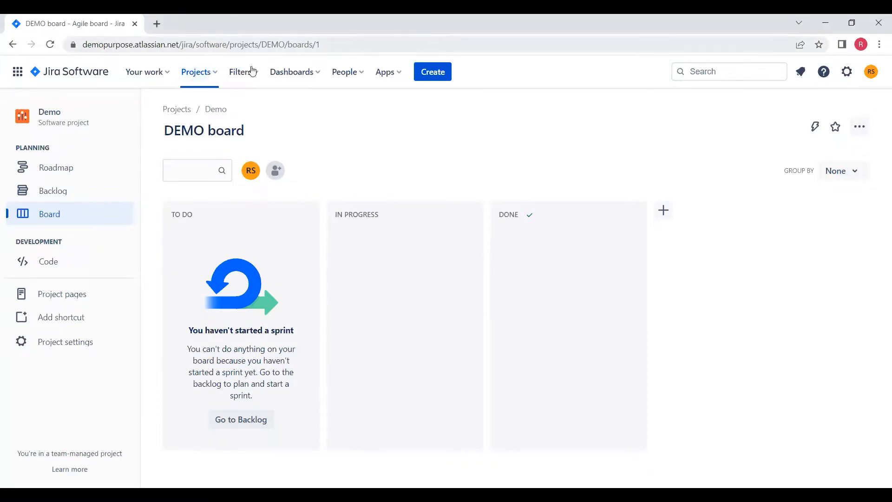
Step: Open the Demo project and start a new issue, keeping Epic as its issue type
left_click(208, 74)
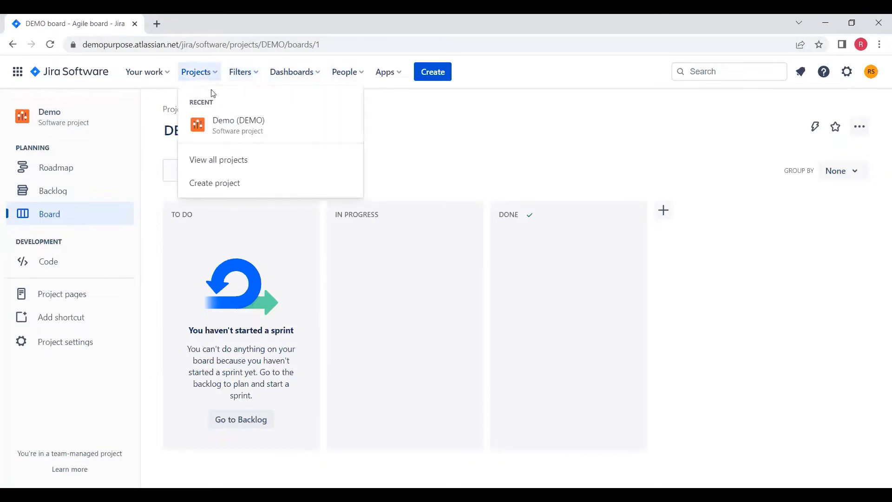
left_click(217, 125)
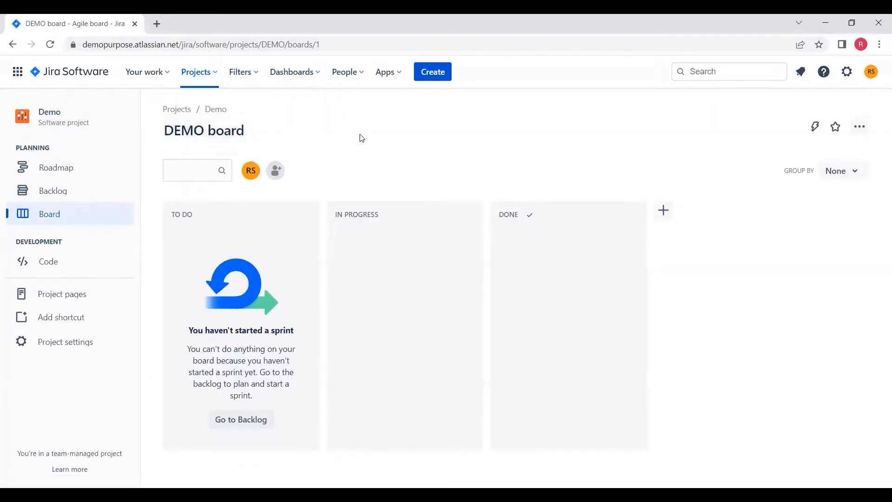
left_click(429, 74)
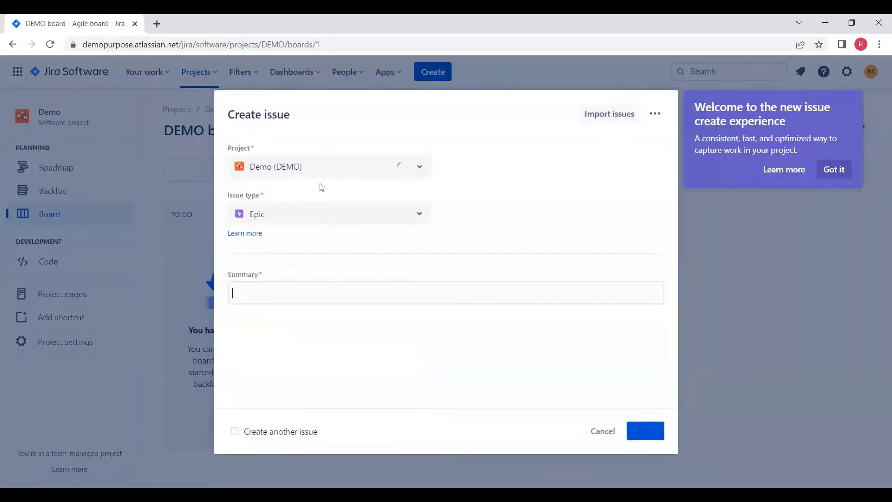
left_click(288, 217)
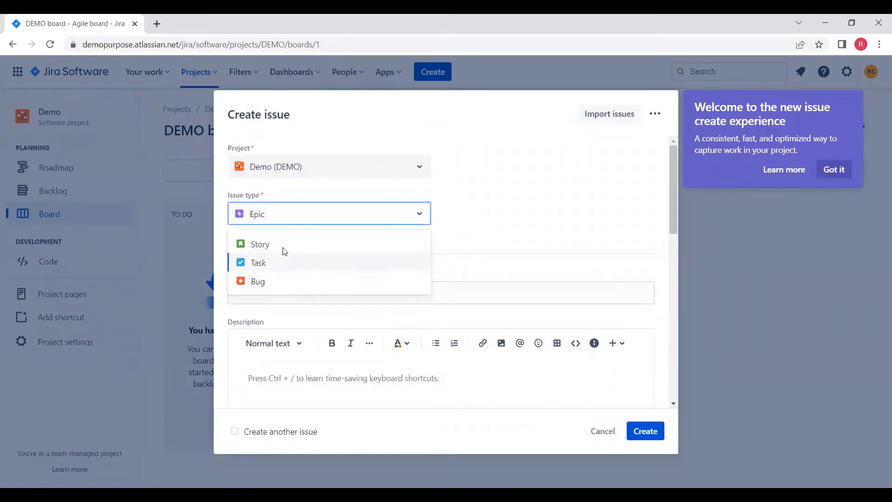
left_click(278, 222)
Step: Enter "Setting the Bank Branch in one location" as the epic's summary
left_click(264, 286)
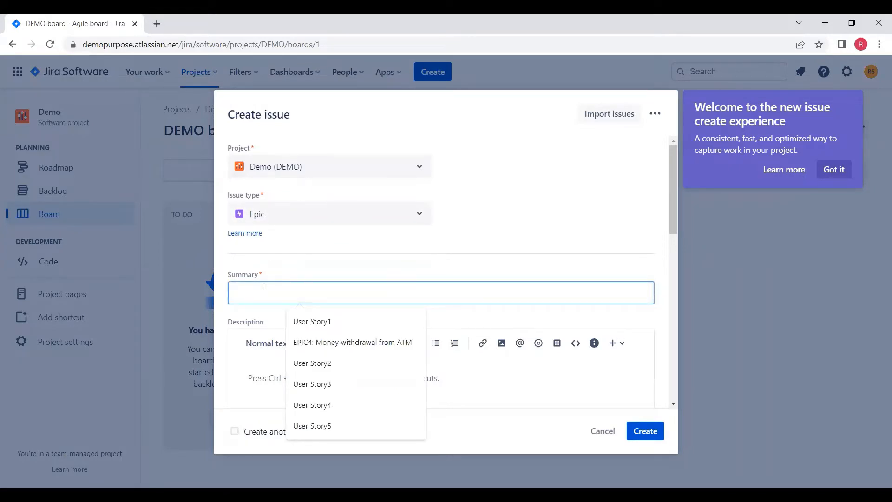
type("Setting the")
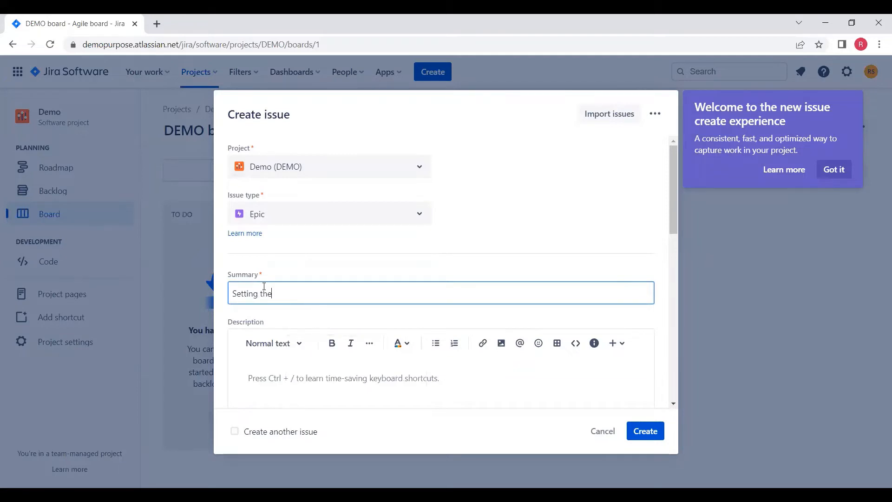
type(" Ban")
key("BackSpace")
key("BackSpace")
key("BackSpace")
type("Bank B")
key("BackSpace")
type("Bar")
type("ranch")
type(" i")
type("n ")
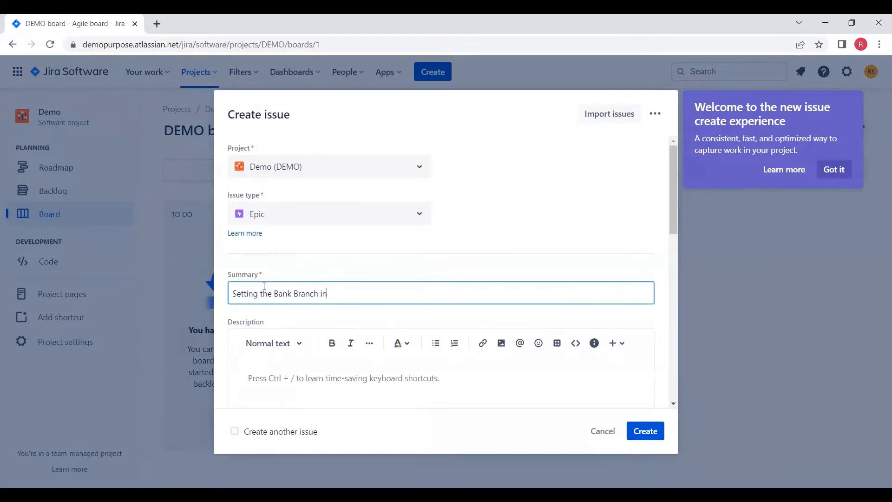
type("one locaation")
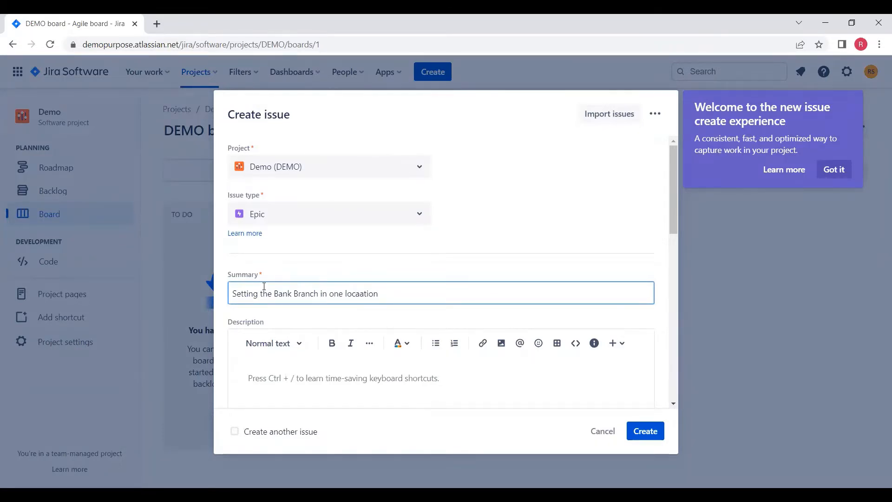
key("BackSpace")
key("BackSpace")
key("BackSpace")
key("BackSpace")
key("BackSpace")
type("yto")
key("BackSpace")
type("ion")
Step: Copy the epic's summary text into its description
scroll(365, 336, "down", 3)
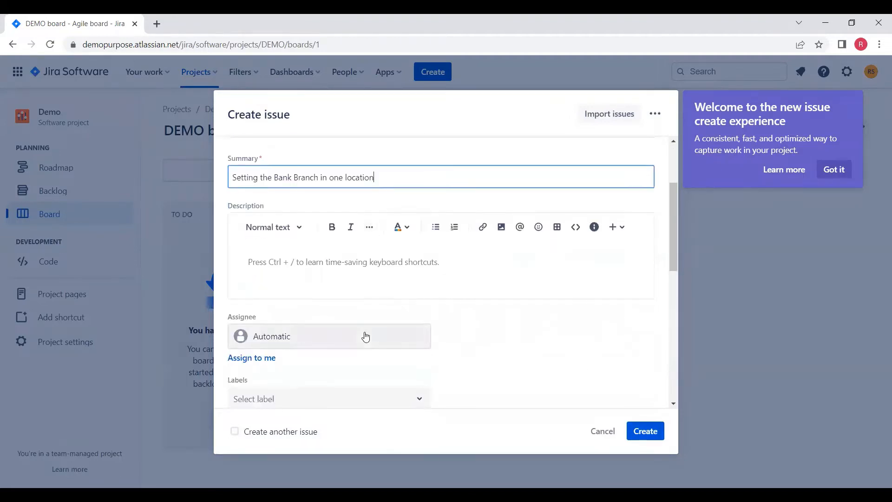
left_click_drag(375, 177, 209, 180)
key("ctrl+c")
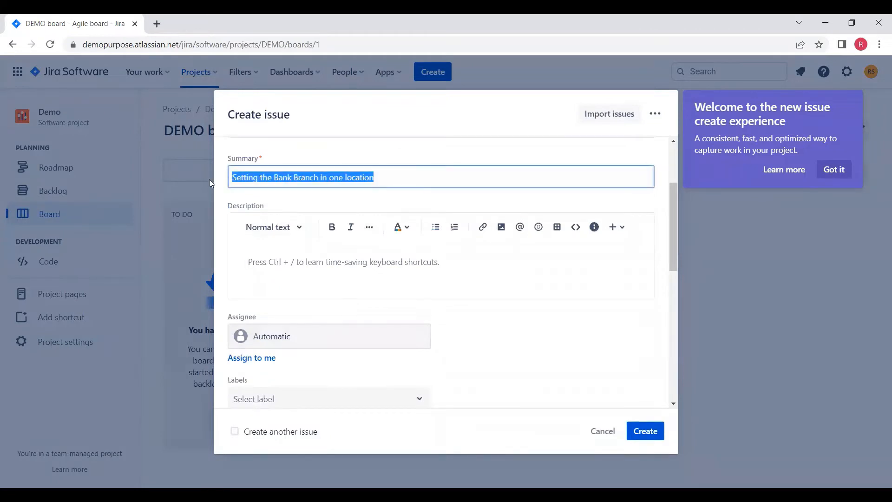
left_click(300, 265)
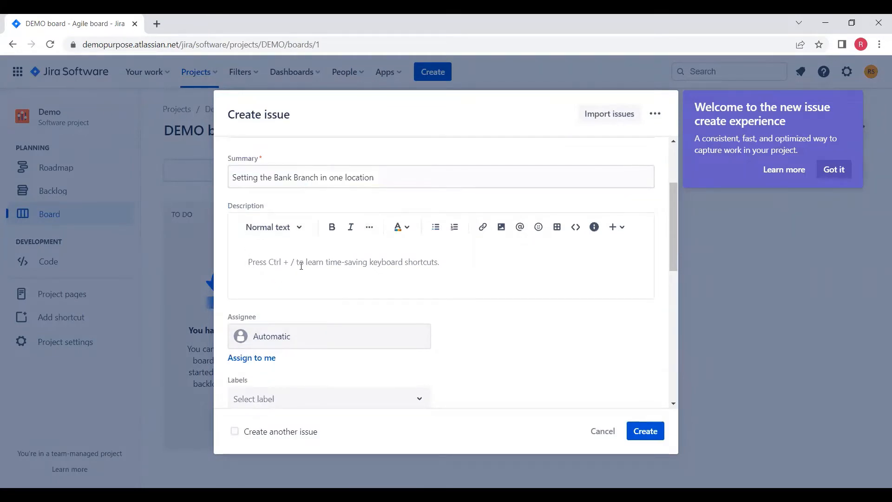
key("ctrl+v")
Step: Leave the epic's labels empty and set its start date to 7/23/2022
scroll(418, 362, "down", 3)
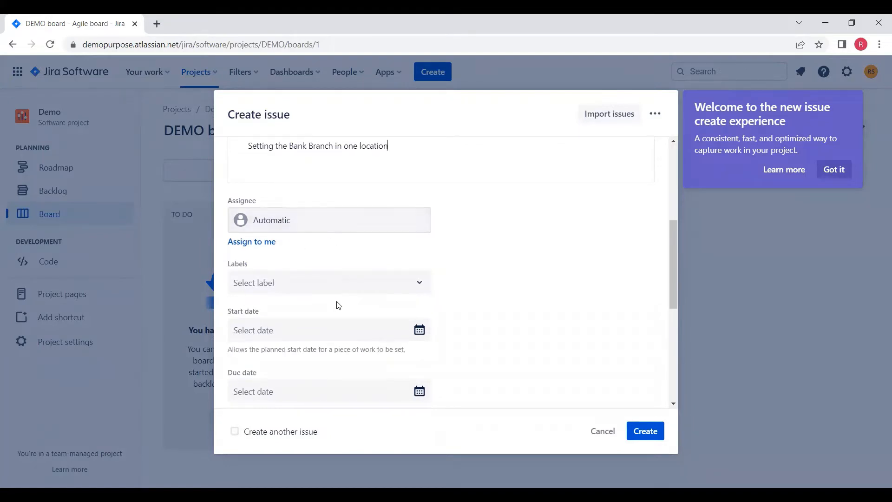
left_click(358, 291)
left_click(524, 290)
left_click(307, 333)
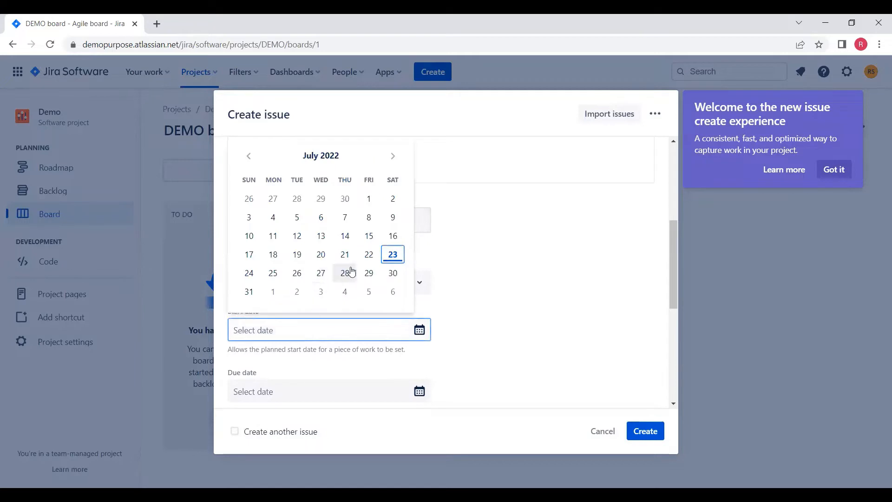
left_click(392, 261)
Step: Set the epic's due date to 8/31/2022 and create the issue
scroll(534, 346, "down", 3)
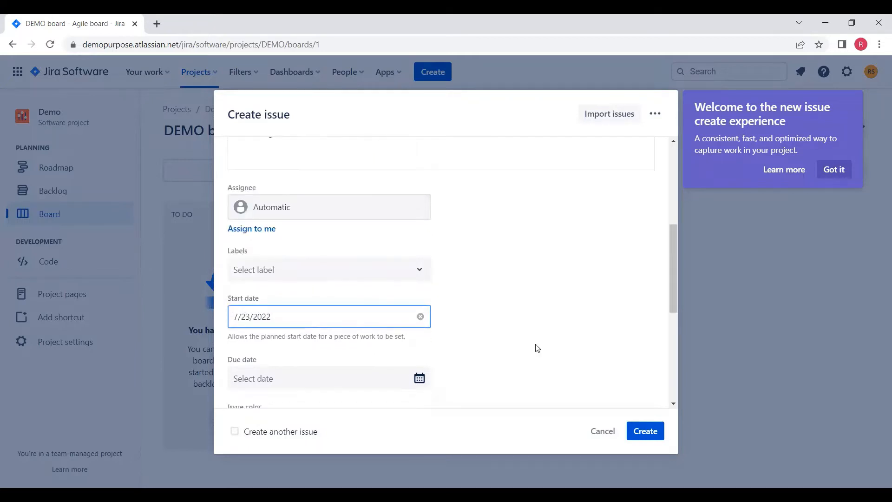
left_click(419, 276)
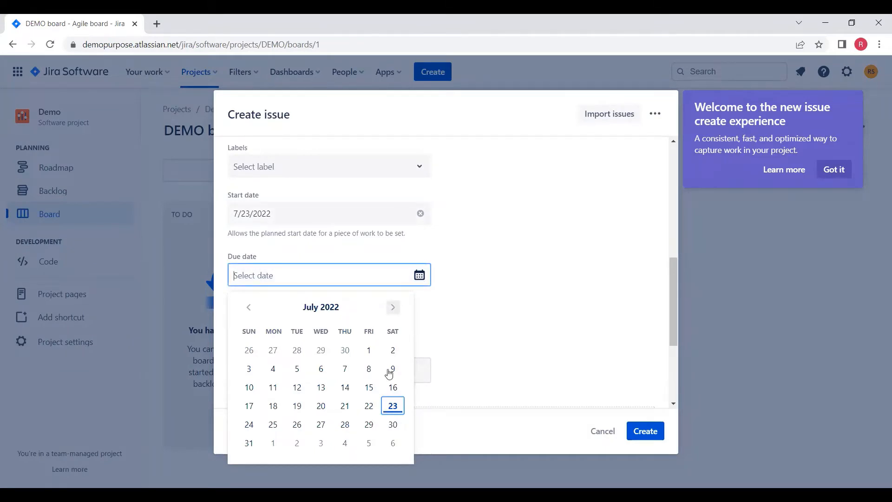
left_click(393, 309)
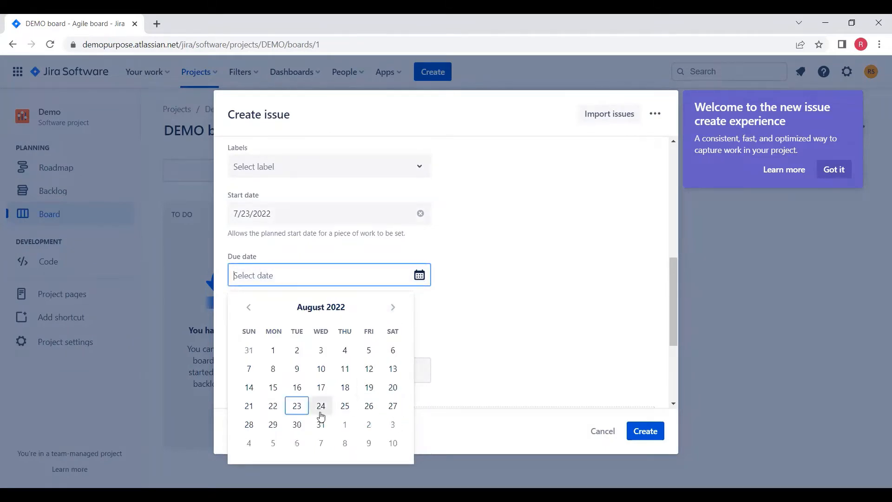
left_click(320, 424)
scroll(495, 388, "down", 3)
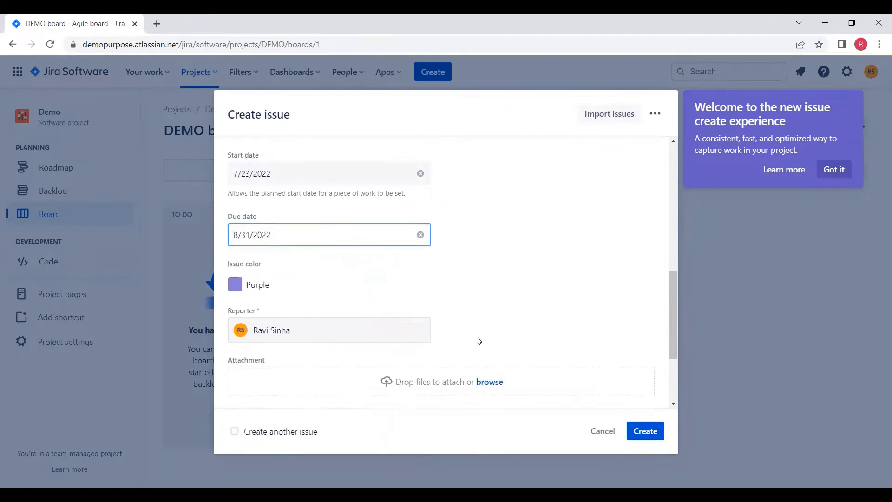
left_click(638, 431)
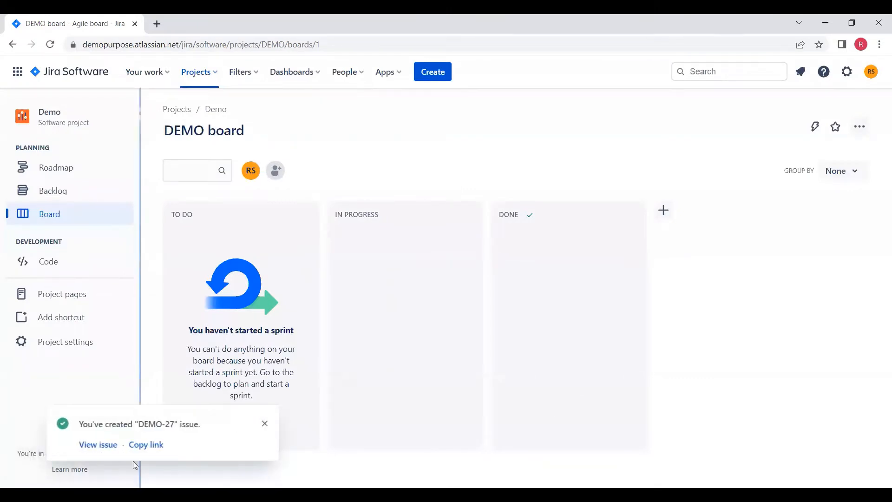
Step: Open the newly created epic and assign it to the signed-in account, leaving its status at To Do
left_click(110, 449)
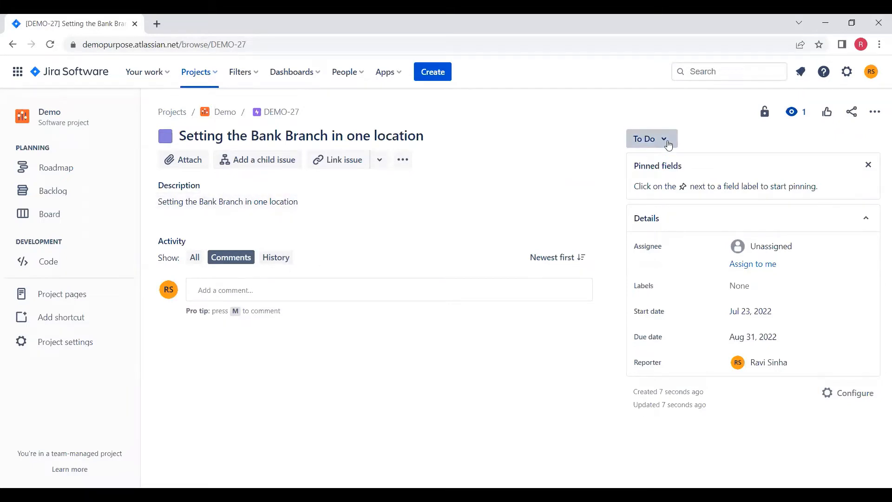
left_click(668, 145)
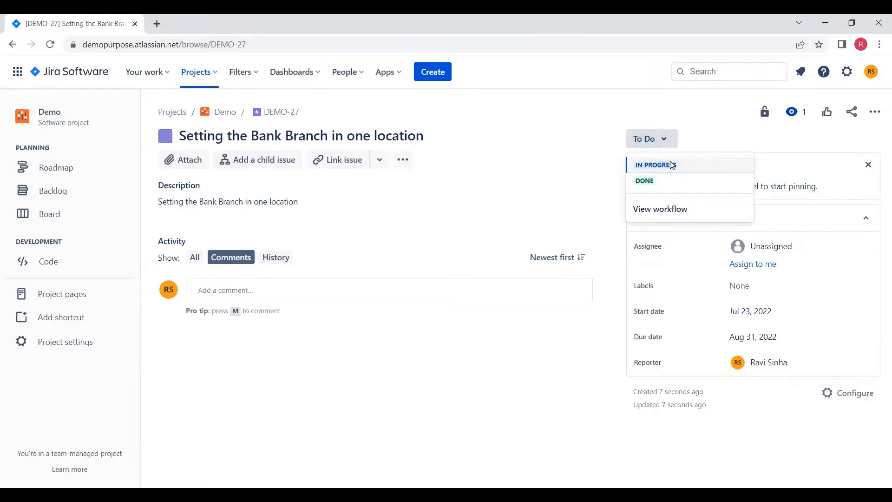
left_click(502, 171)
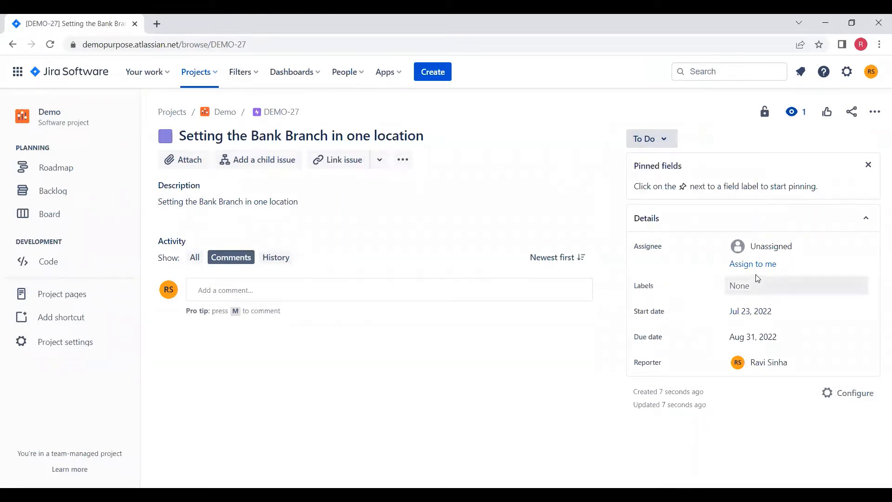
left_click(772, 247)
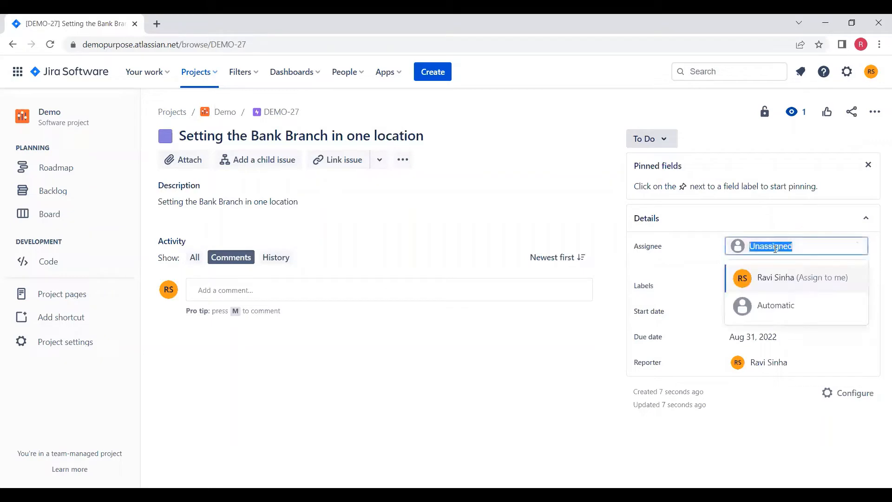
left_click(789, 285)
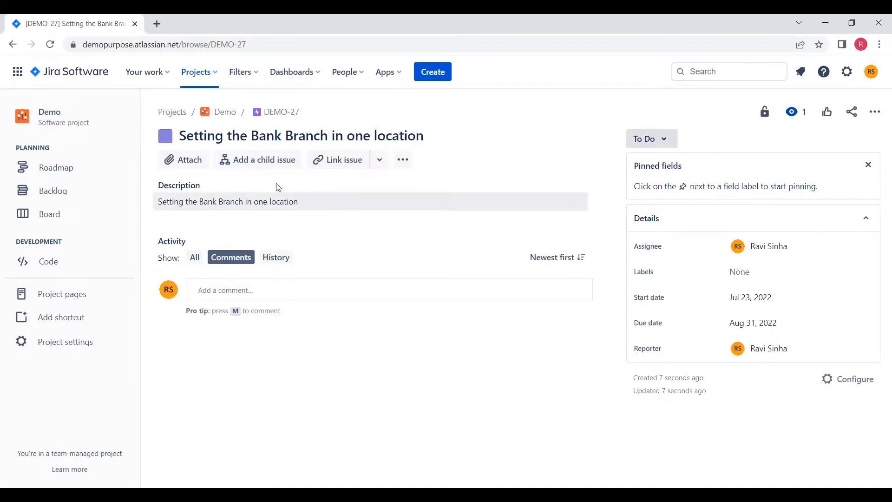
Step: Add the child stories "Funding is required" and "Infrastructure requirement" to the epic
left_click(258, 160)
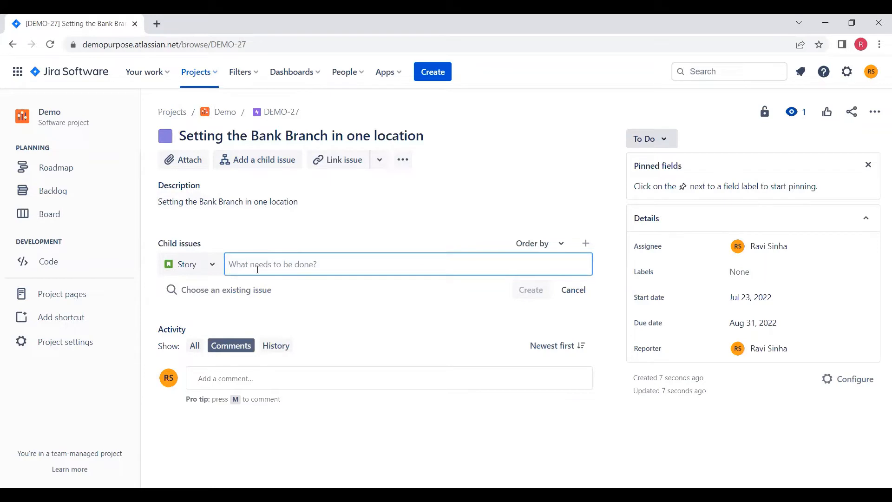
type("Fu")
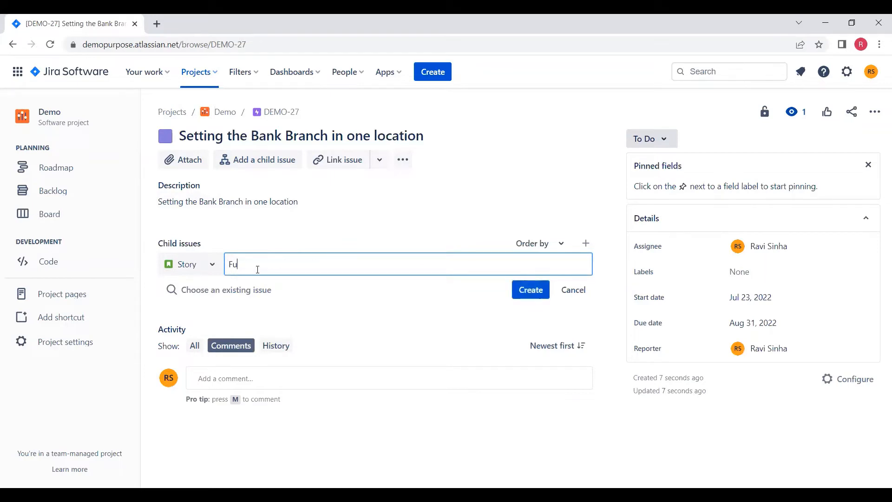
type("nding is required")
left_click(528, 290)
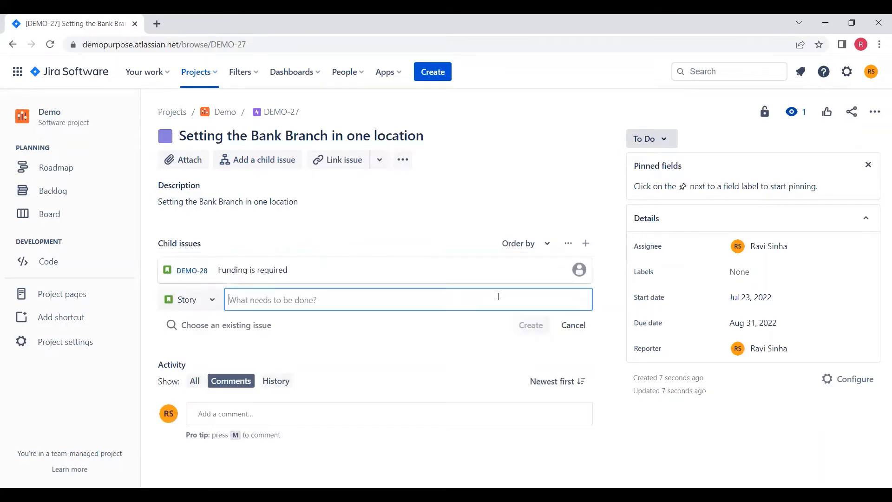
type("Infra")
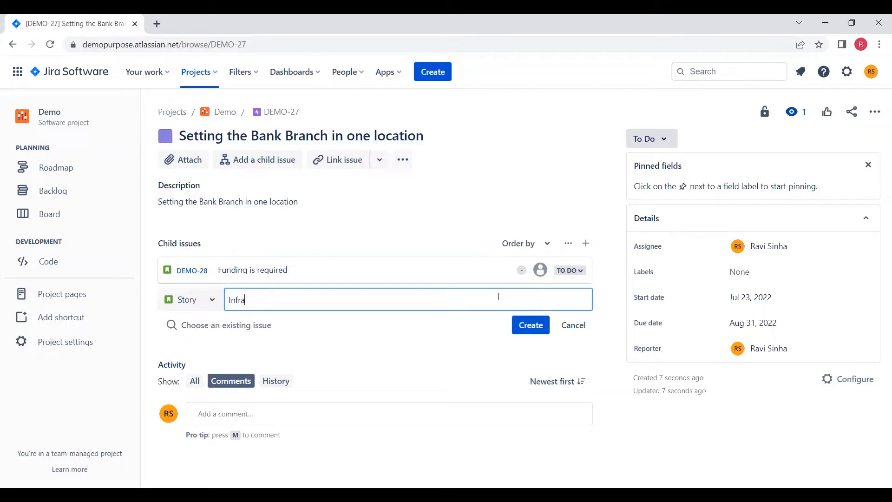
type("structure requirement")
key("Return")
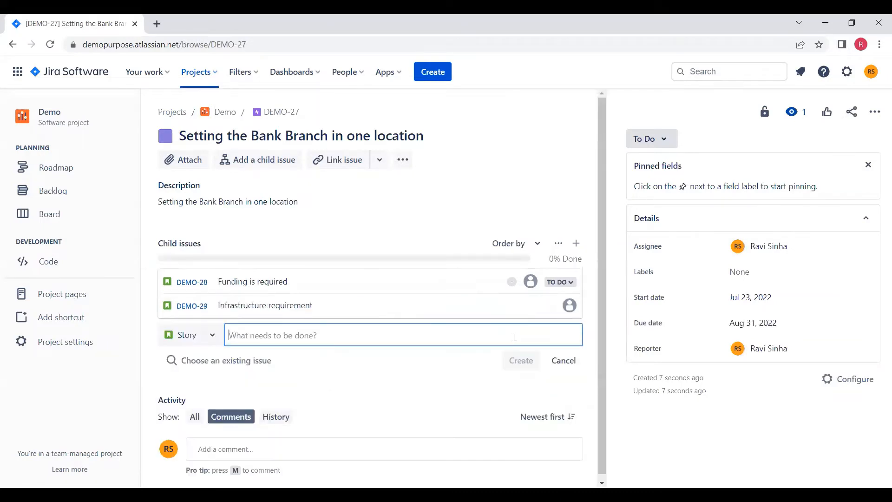
Step: Add a child story named "location to be identified" to the epic
type("location")
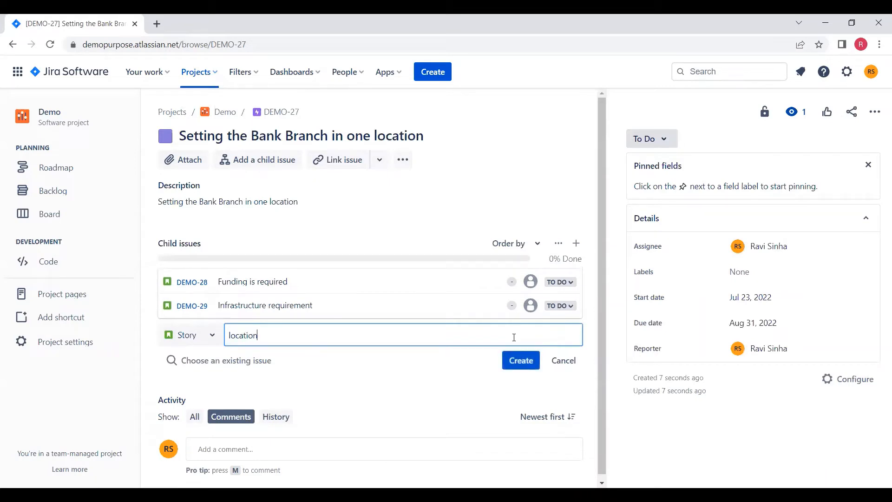
type(" to ne")
key("BackSpace")
key("BackSpace")
key("BackSpace")
type("be identified")
left_click(539, 366)
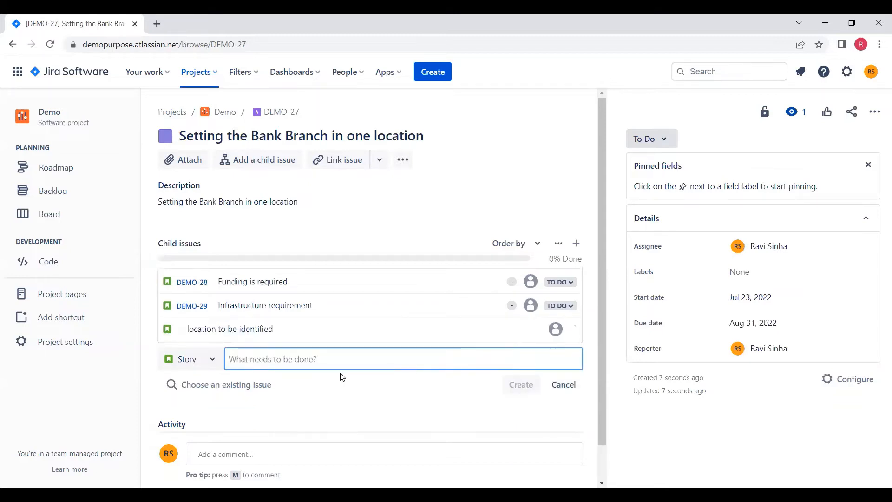
Step: Add the child stories "Security" and "Human Resource and hiring" to the epic
type("Se")
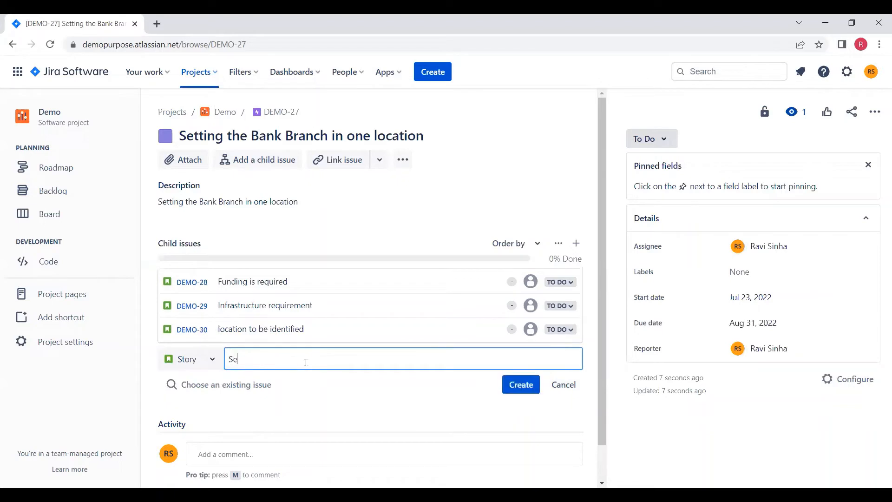
type("curity")
left_click(514, 390)
type("Hu")
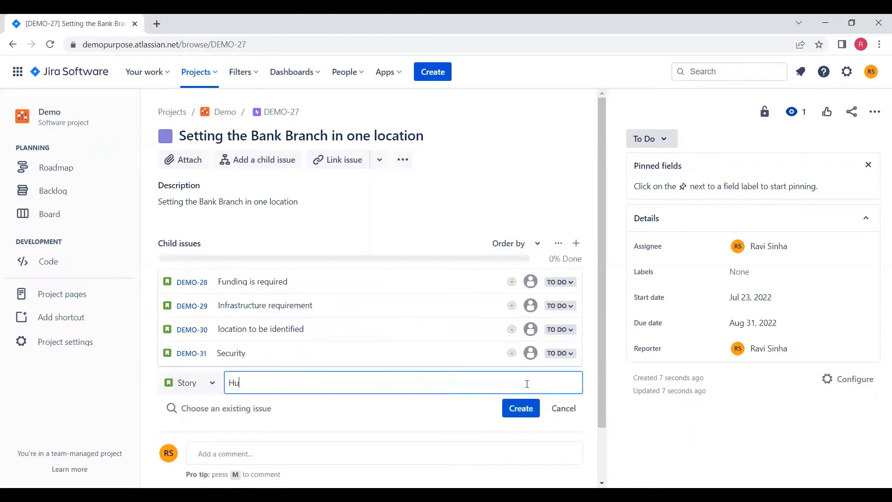
type("man Resource and ")
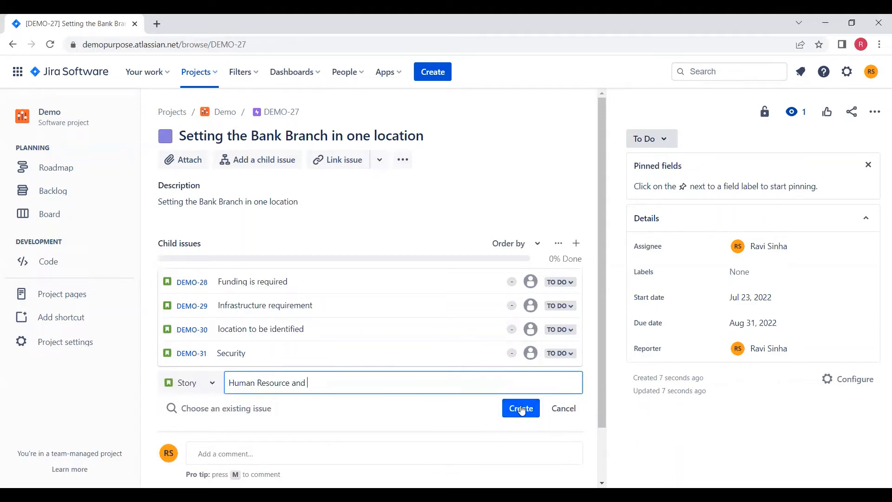
type("hiring")
left_click(521, 408)
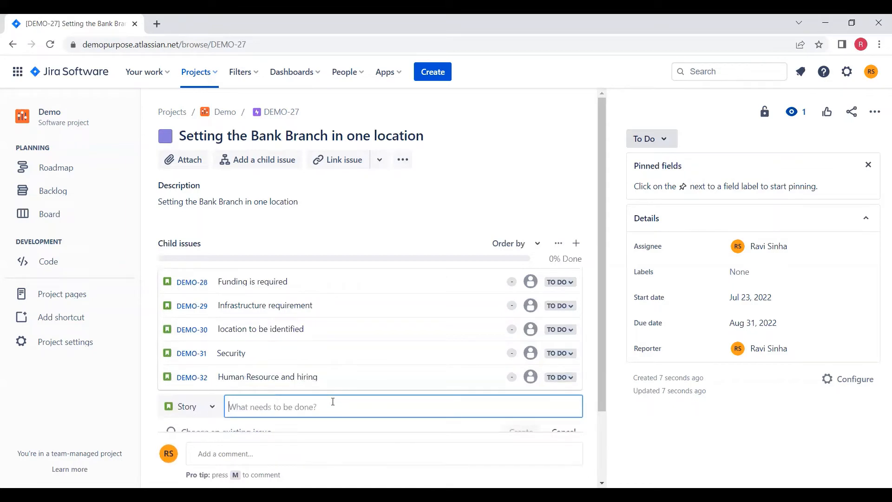
Step: Add a child story named "Virtual security" to the epic
type("Vir")
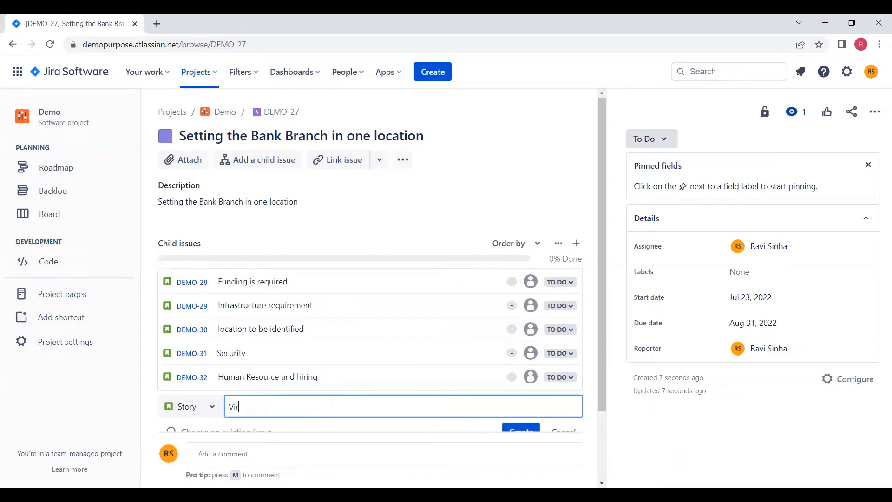
type("tual security")
scroll(417, 379, "down", 2)
left_click(519, 356)
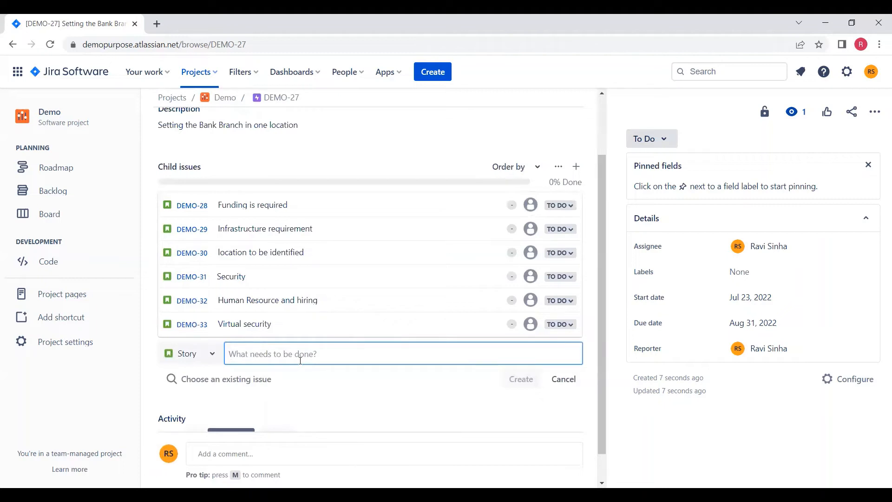
Step: Add the child stories "Lockers" and "ATM Machine" to the epic
type("Locka")
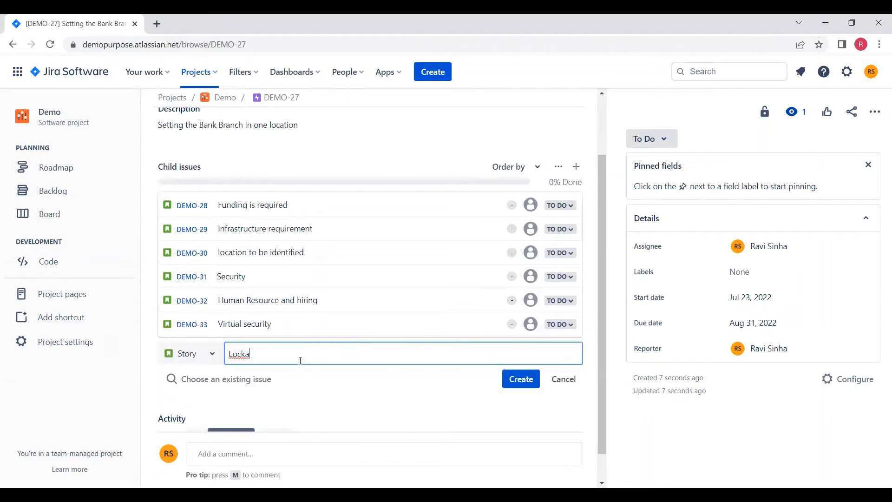
key("BackSpace")
key("BackSpace")
type("kers")
left_click(504, 379)
type("ATM Machine")
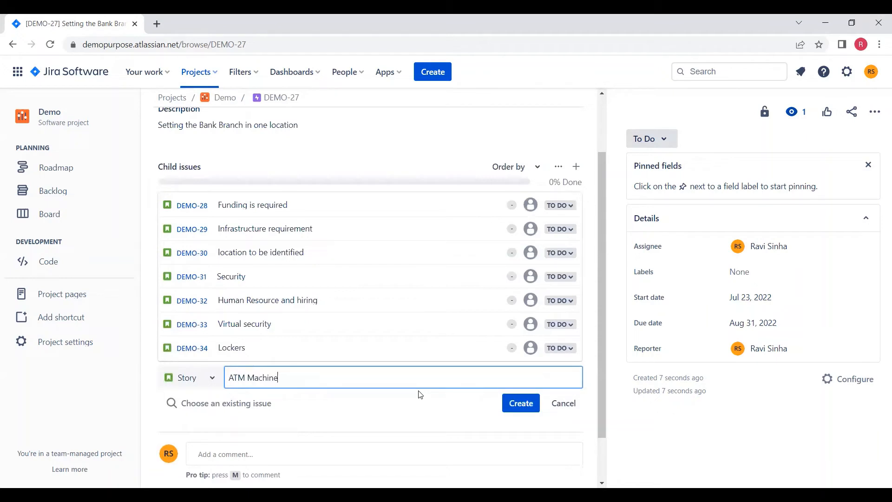
left_click(520, 408)
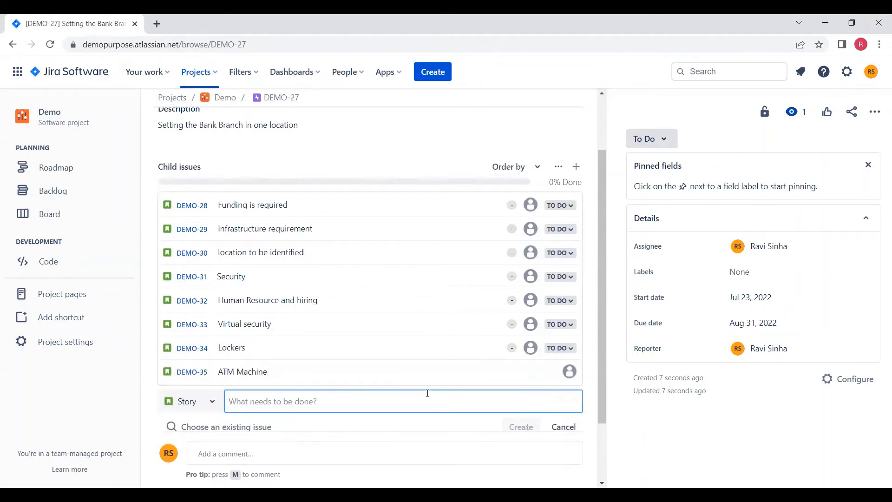
Step: Add a child story named "Documents related to transaction" to the epic
scroll(427, 393, "down", 1)
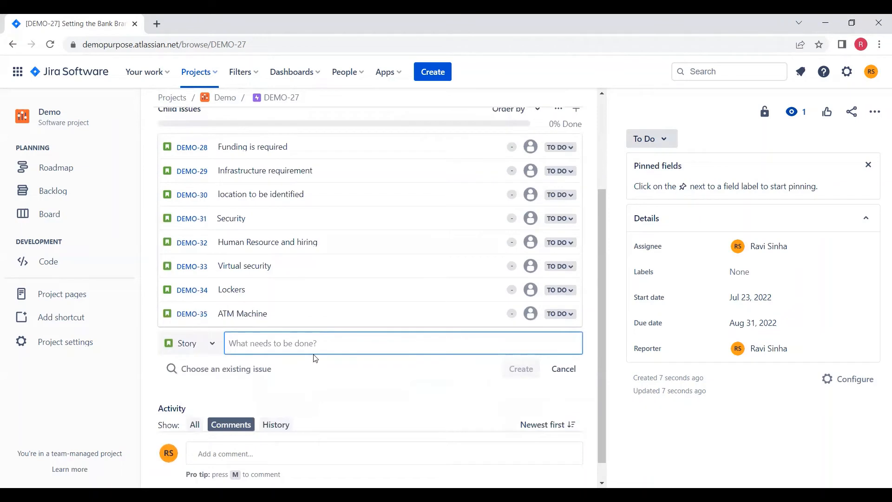
type("F")
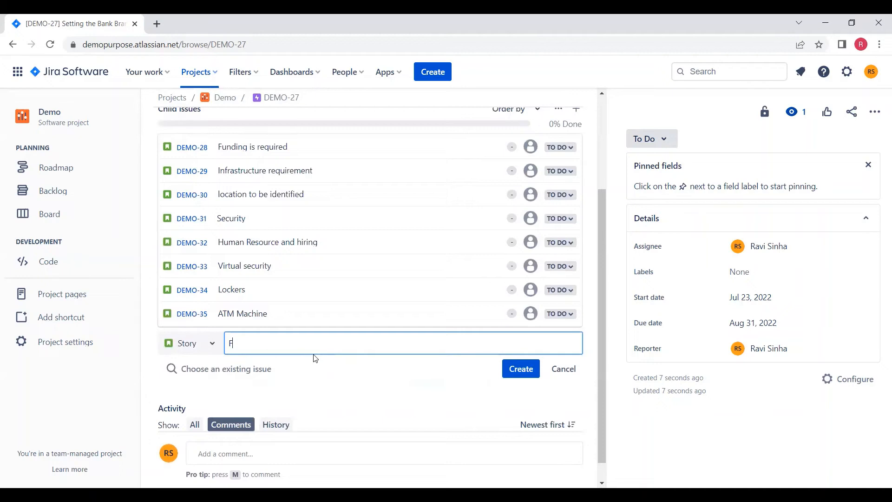
key("BackSpace")
type("Documents rekated")
key("BackSpace")
key("BackSpace")
key("BackSpace")
type("ted to transact")
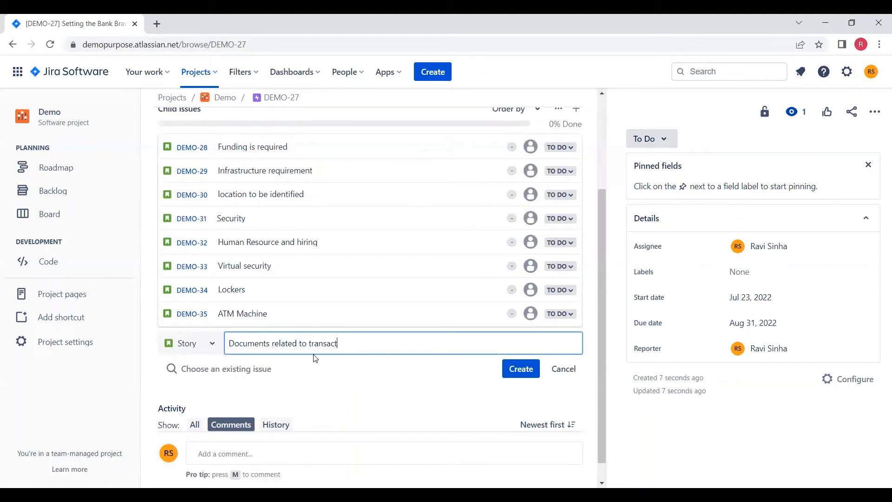
type("ion")
left_click(519, 368)
Step: Open the "Human Resource and hiring" story and add a child issue named "Hiring of staff" to it
scroll(474, 371, "up", 3)
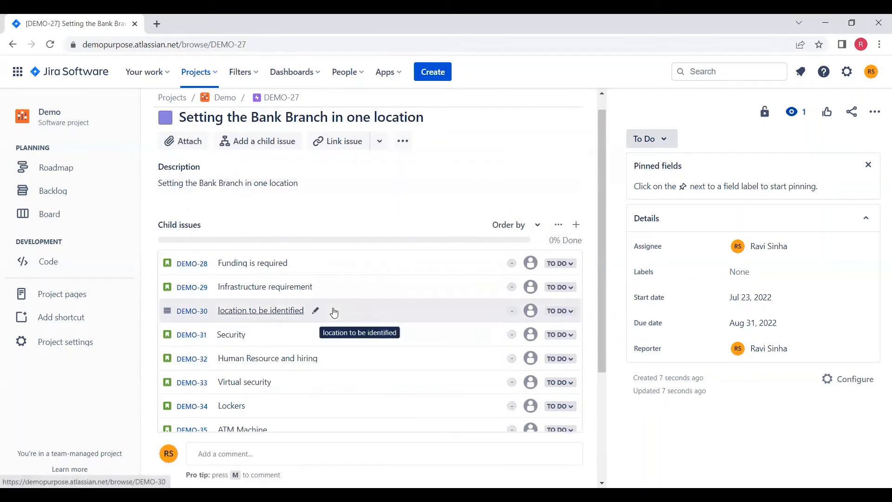
scroll(330, 297, "down", 3)
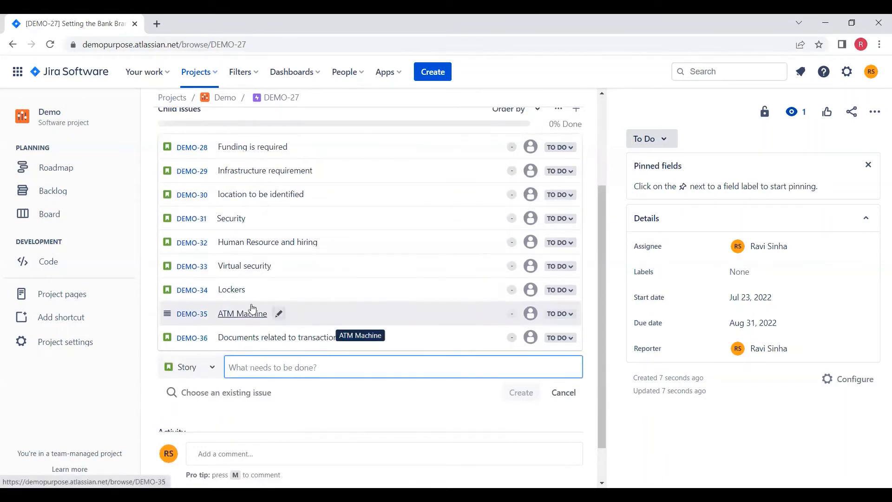
left_click(192, 243)
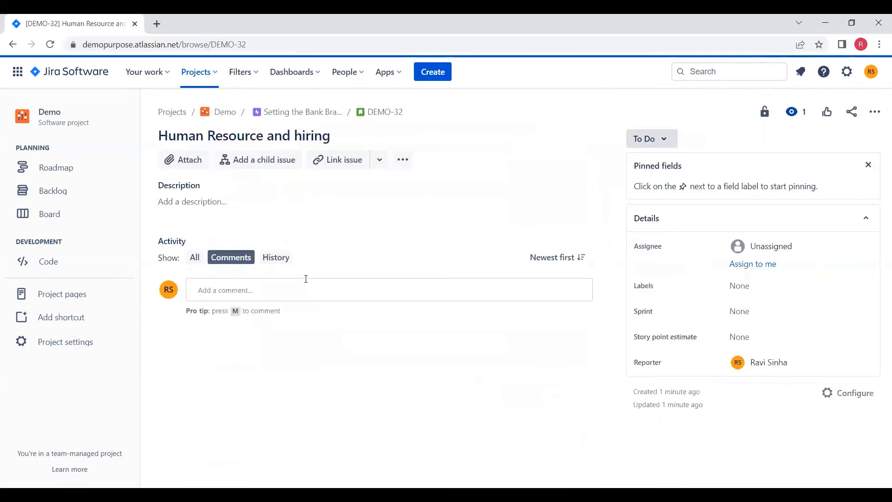
left_click(247, 160)
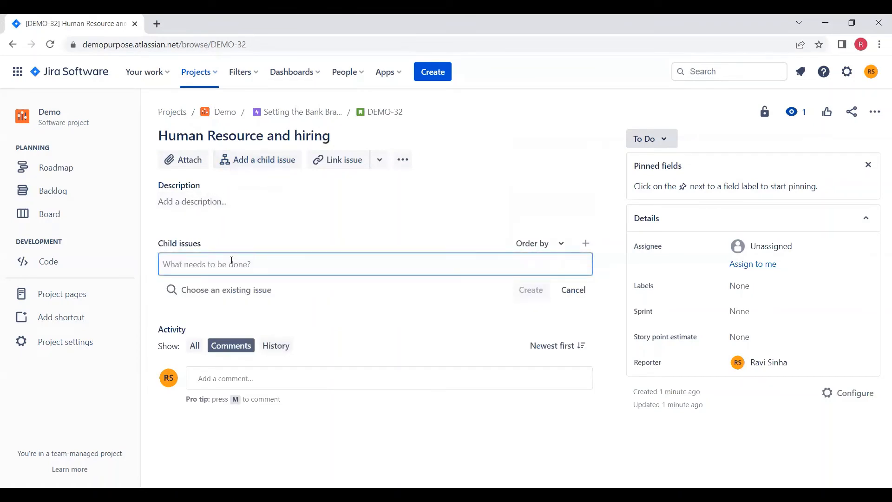
type("Hiring of")
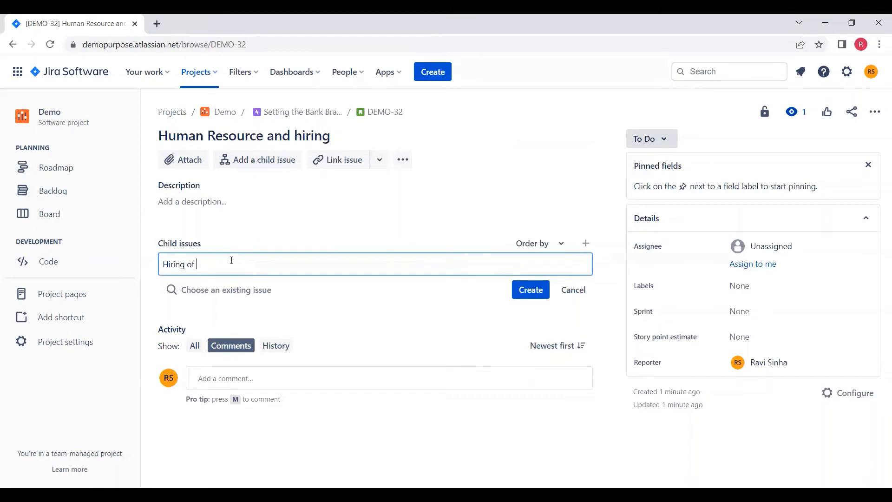
type("staff")
left_click(529, 290)
Step: Add a second child issue named "Hiring of Security" to the "Human Resource and hiring" story
type("F")
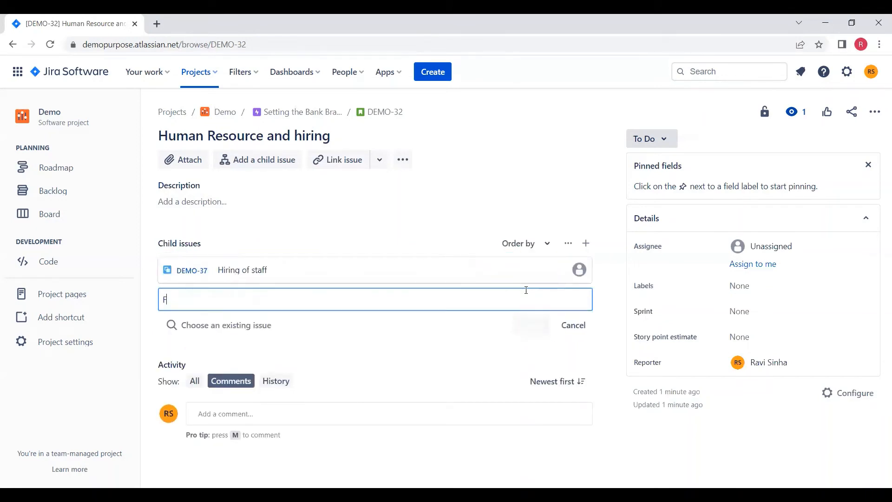
key("BackSpace")
type("G")
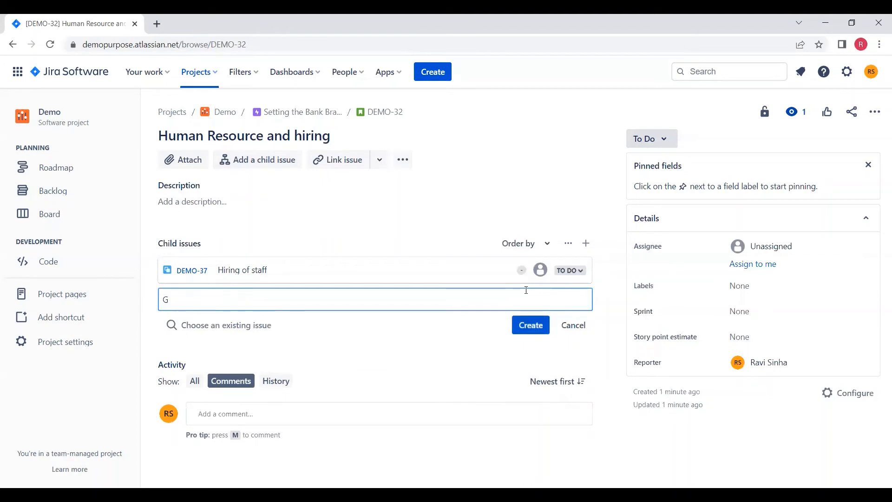
key("BackSpace")
type("Ho")
type("ring of Security")
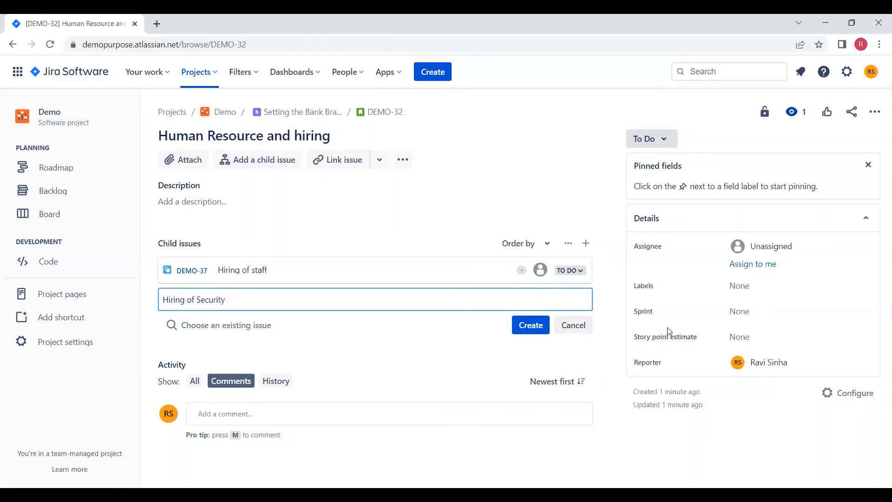
left_click(523, 325)
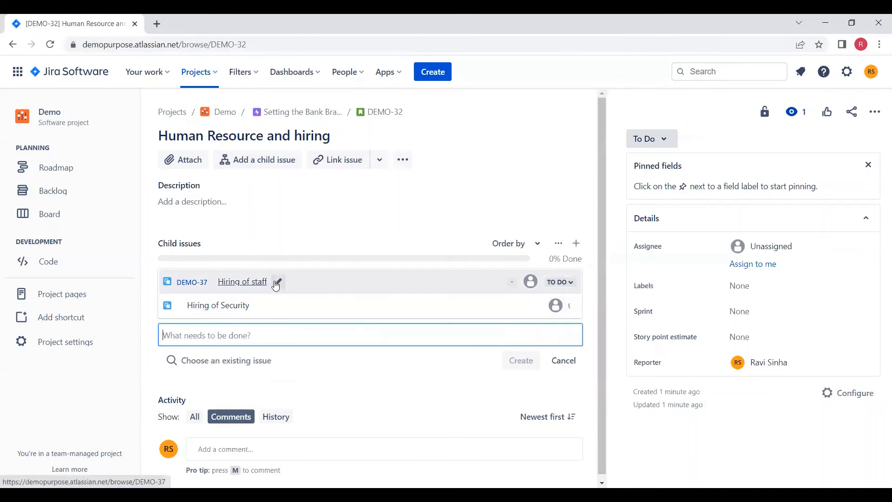
Step: Rename the child issue "Hiring of staff" as "Hiring of staff Bank officer"
left_click(277, 282)
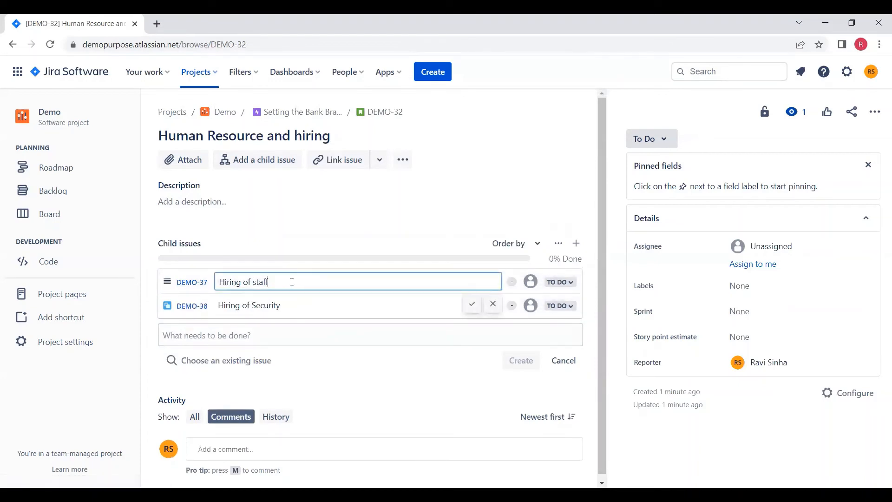
type("Bank officer")
left_click(471, 304)
Step: Add a child issue named "Hiring of House keeping" to the "Human Resource and hiring" story
left_click(236, 334)
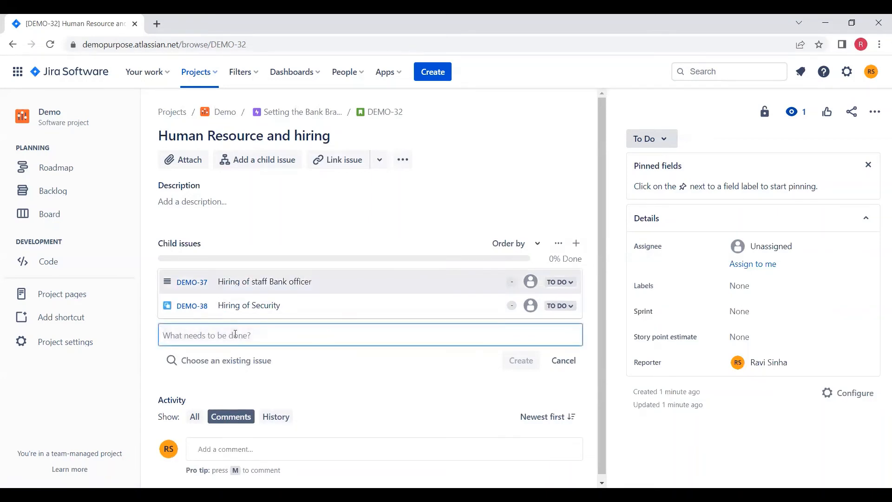
type("H")
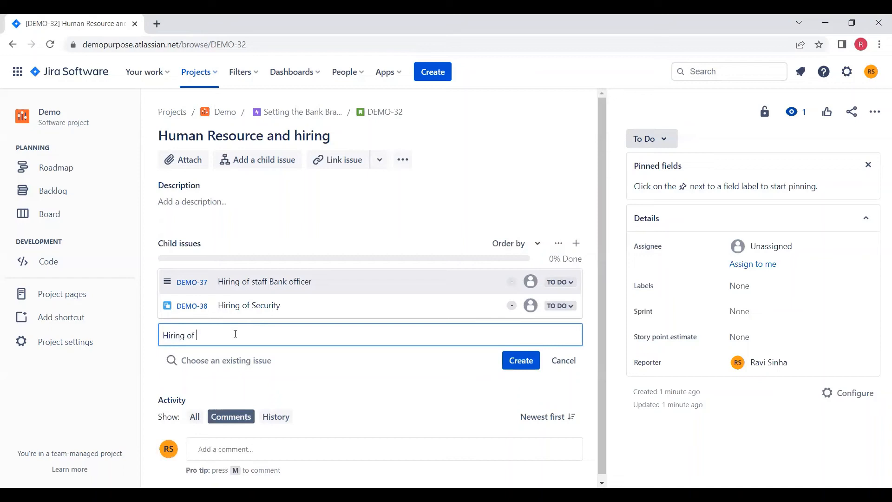
type("iring of House keeping")
left_click(520, 360)
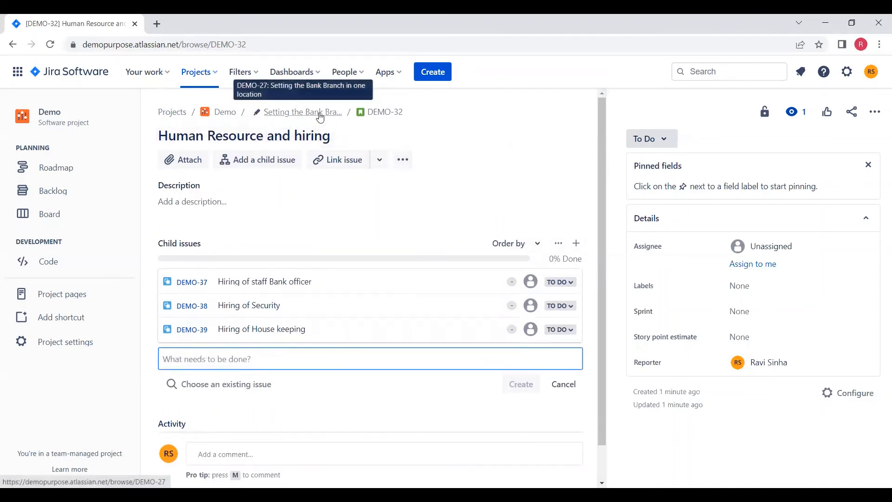
Step: Open the Demo project's backlog and filter it by the epic "Setting the Bank Branch in one location"
left_click(228, 112)
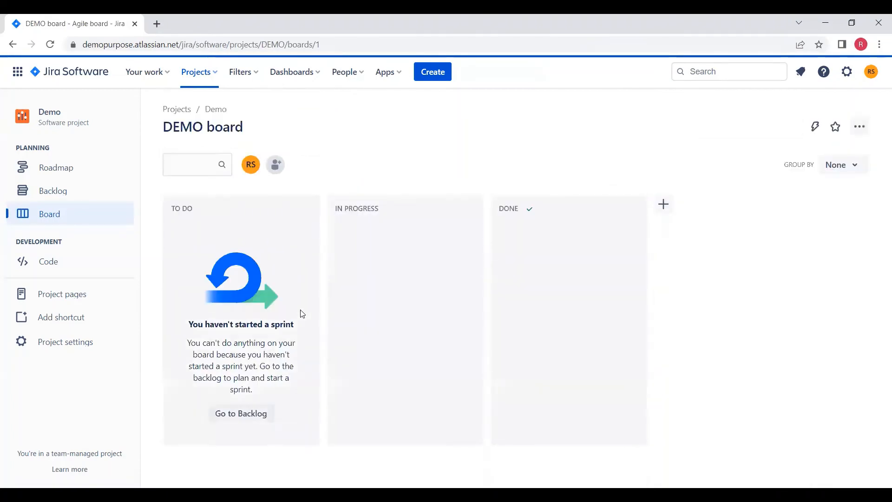
left_click(52, 194)
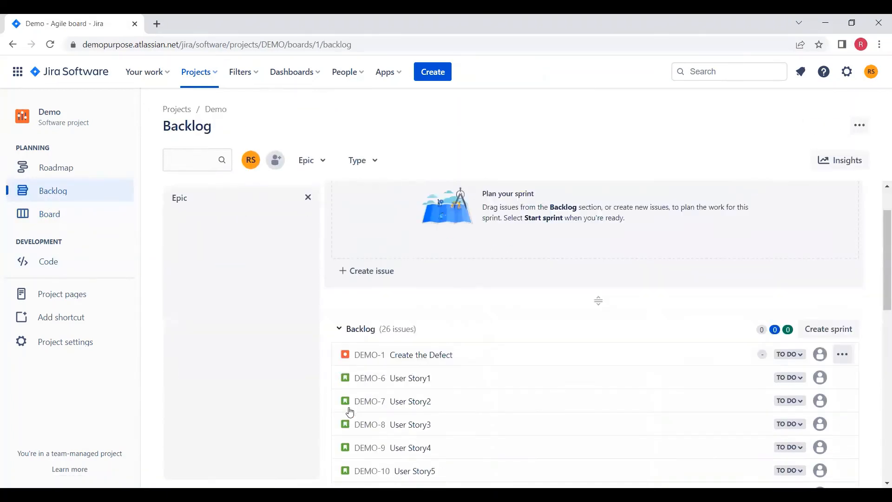
scroll(471, 412, "down", 5)
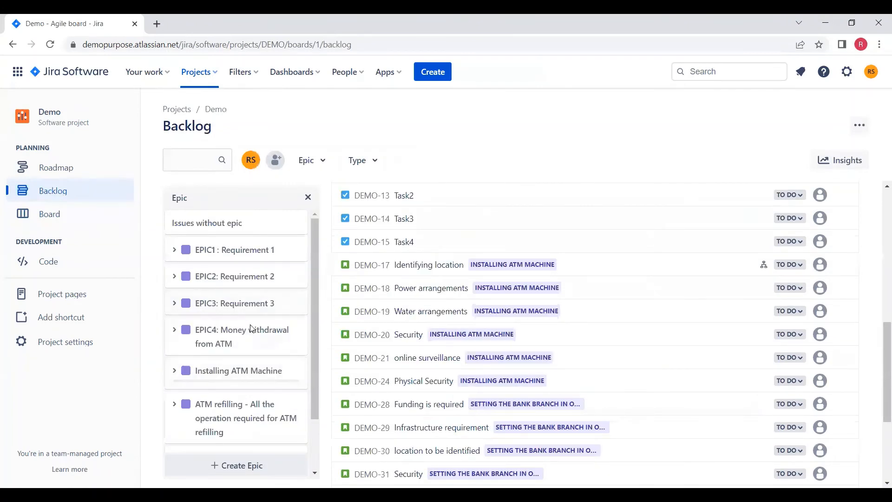
scroll(253, 334, "down", 2)
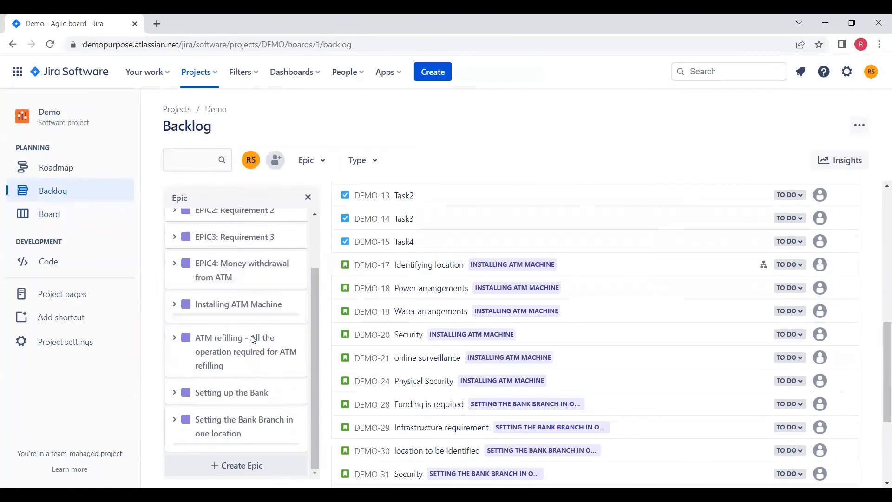
left_click(224, 425)
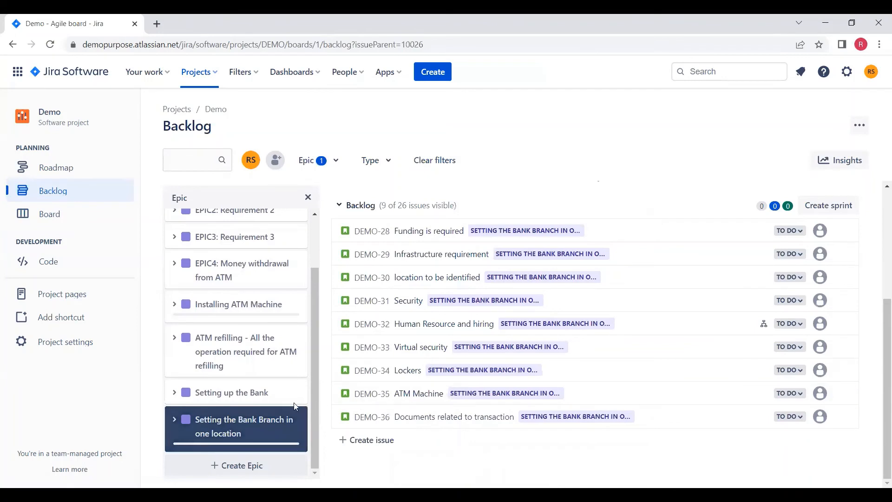
Step: Expand the filtered epic, open its full details and examine the stories listed under it in the backlog
left_click(175, 420)
scroll(304, 411, "down", 2)
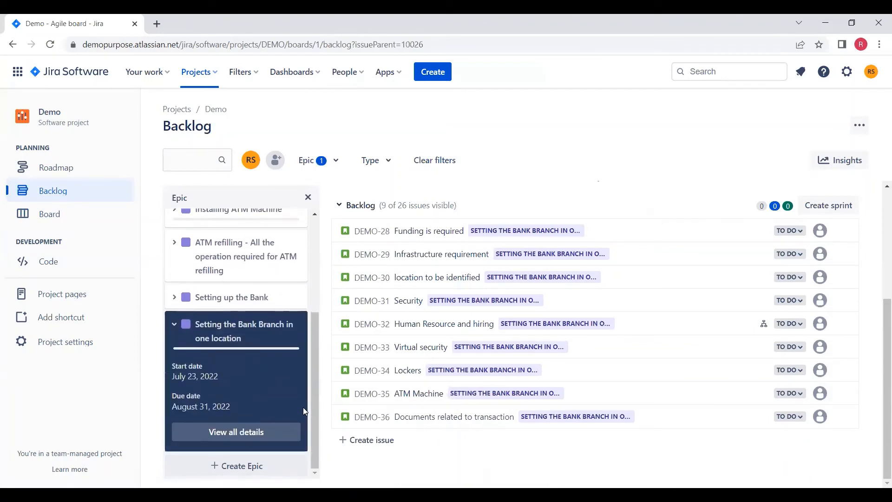
left_click(232, 433)
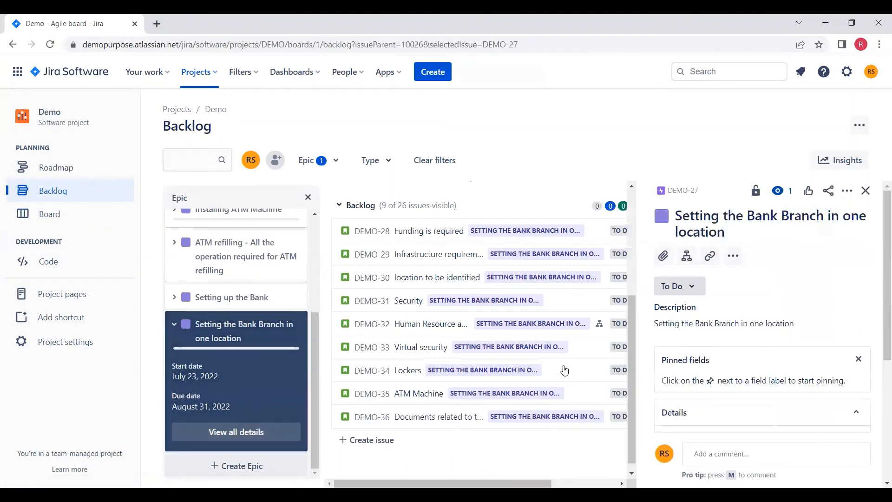
scroll(534, 353, "down", 1)
scroll(534, 353, "up", 2)
scroll(534, 372, "down", 2)
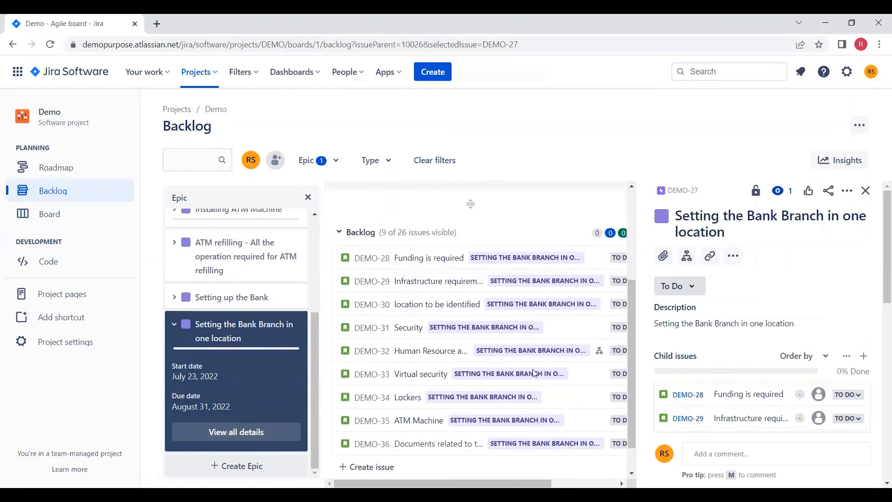
scroll(534, 373, "down", 1)
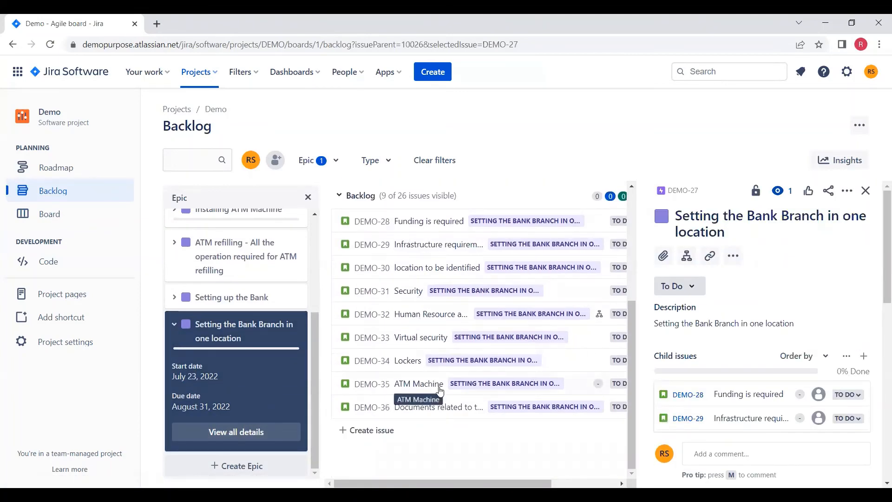
scroll(464, 330, "up", 4)
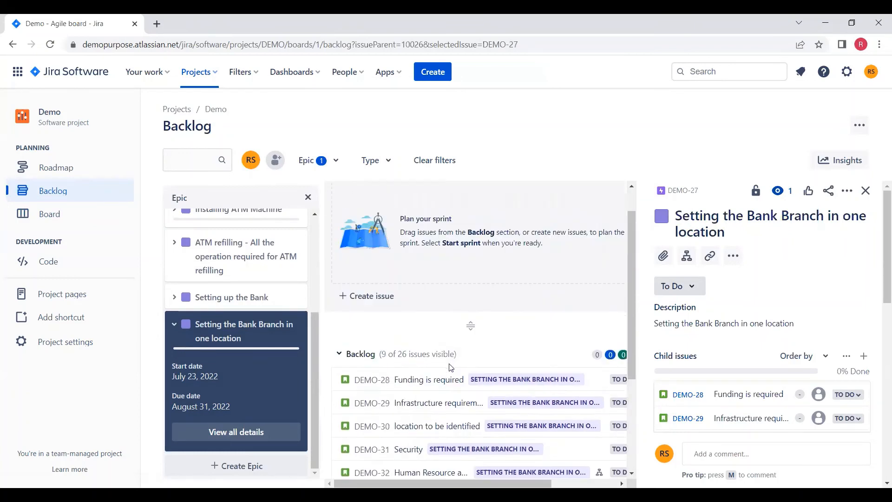
scroll(399, 320, "down", 3)
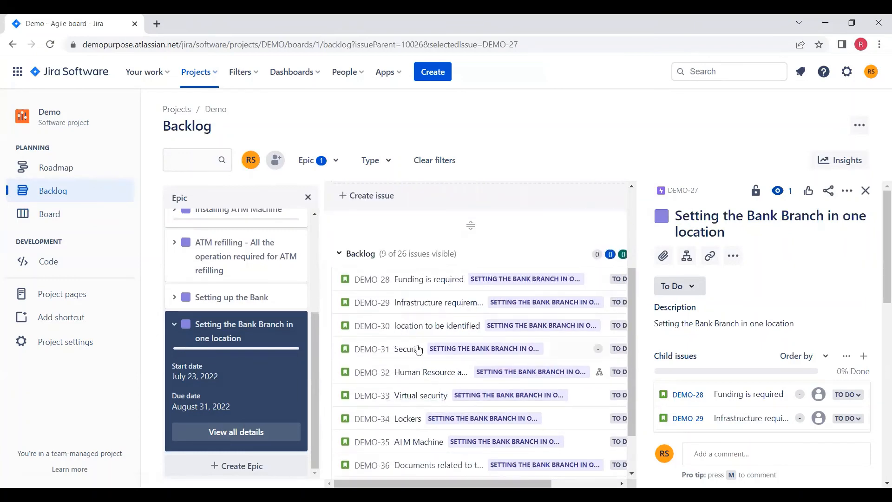
scroll(418, 349, "down", 3)
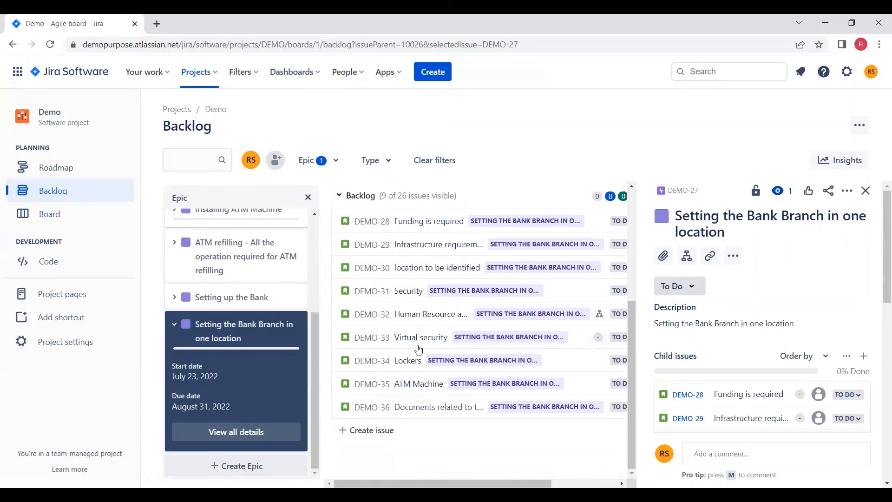
Step: Open the "Human Resource and hiring" story from the backlog and review its child issues
left_click(380, 320)
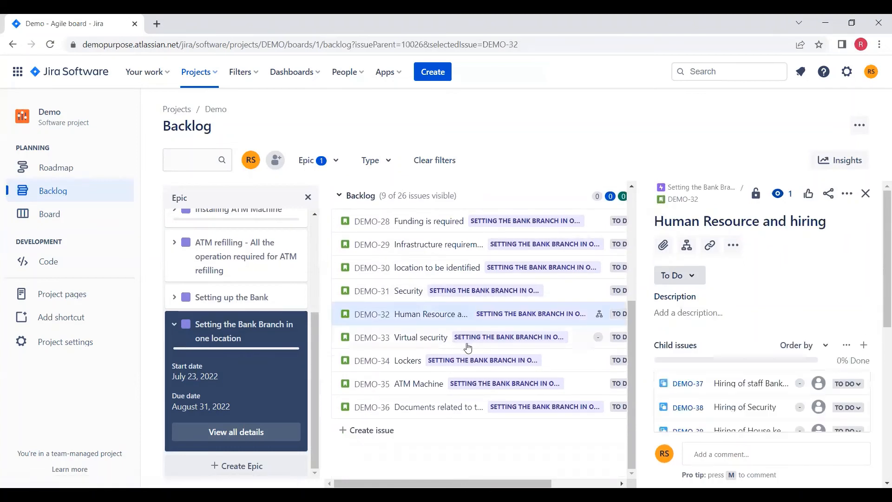
scroll(879, 400, "down", 2)
scroll(765, 354, "down", 1)
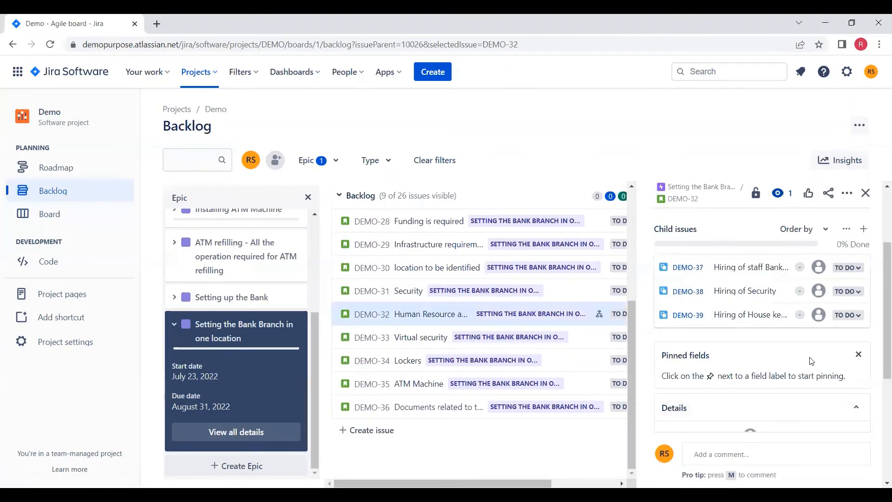
Step: Examine the "Human Resource and hiring" story's details, including its child issues and the statuses it can be moved to
scroll(806, 359, "up", 4)
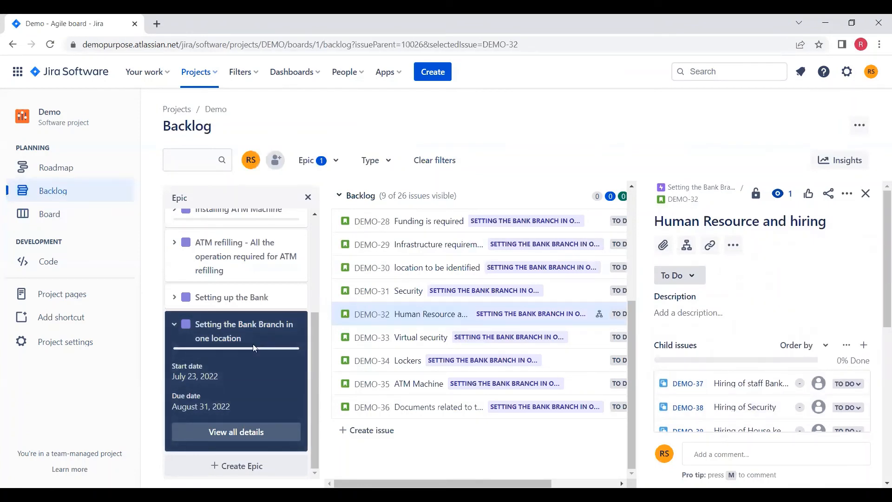
mouse_move(390, 284)
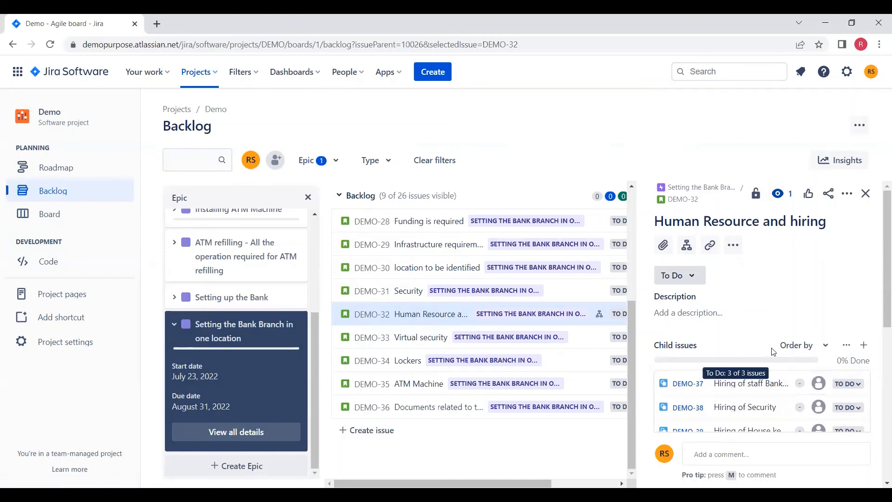
scroll(771, 351, "down", 2)
scroll(780, 334, "up", 2)
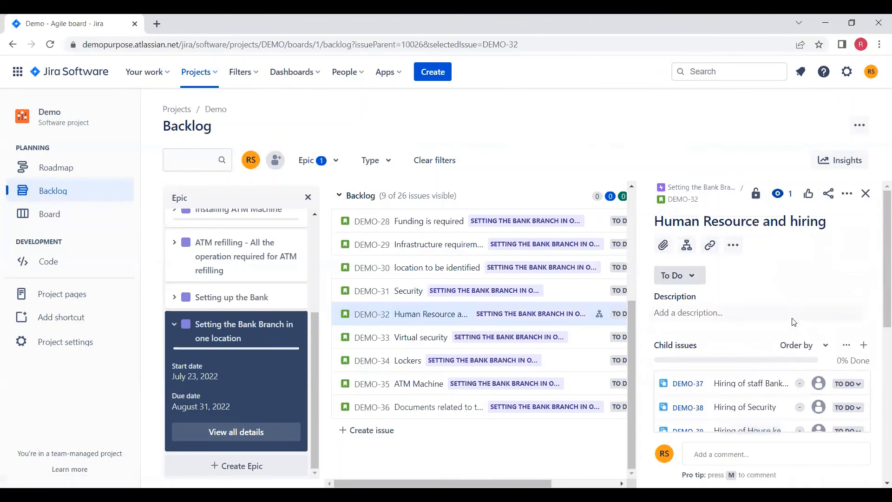
scroll(793, 321, "down", 2)
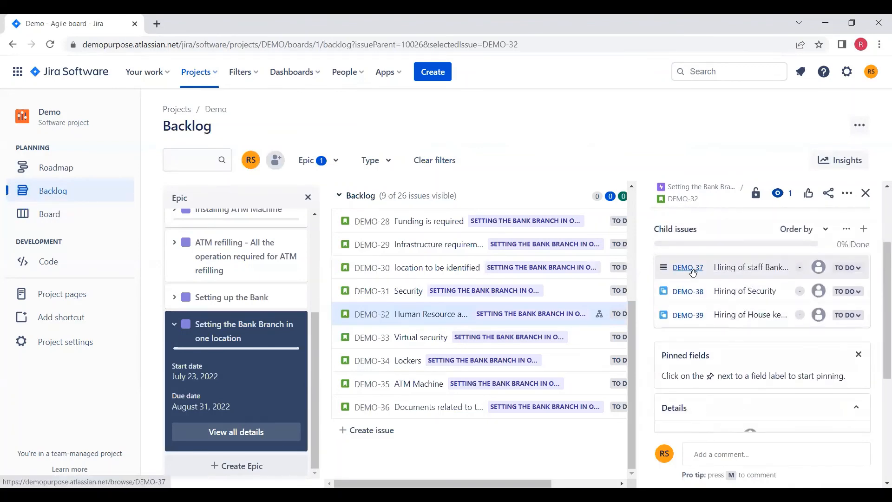
scroll(692, 272, "up", 2)
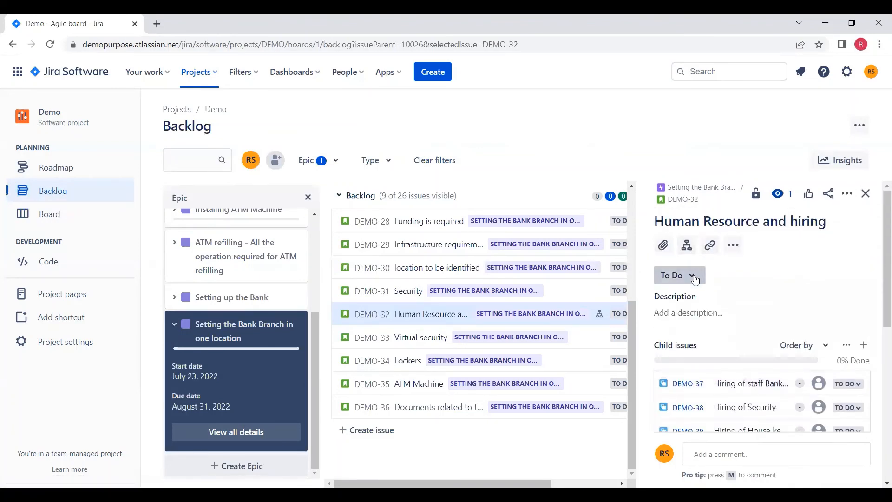
left_click(694, 277)
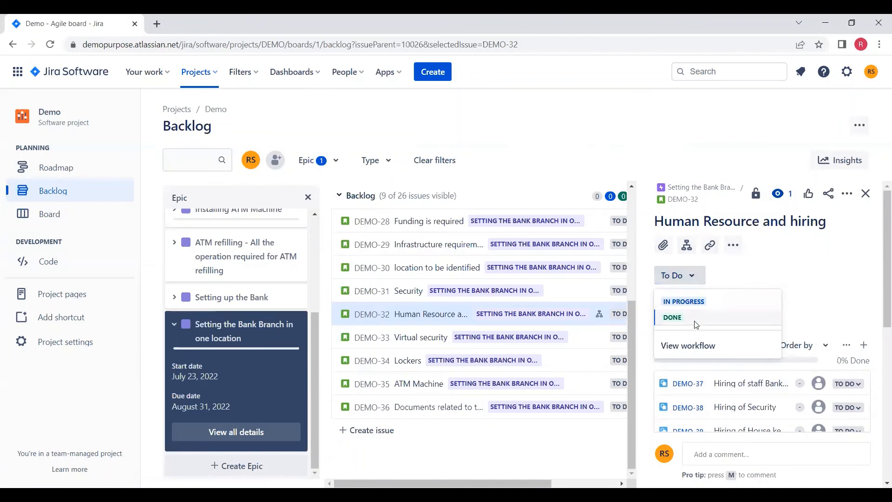
left_click(677, 120)
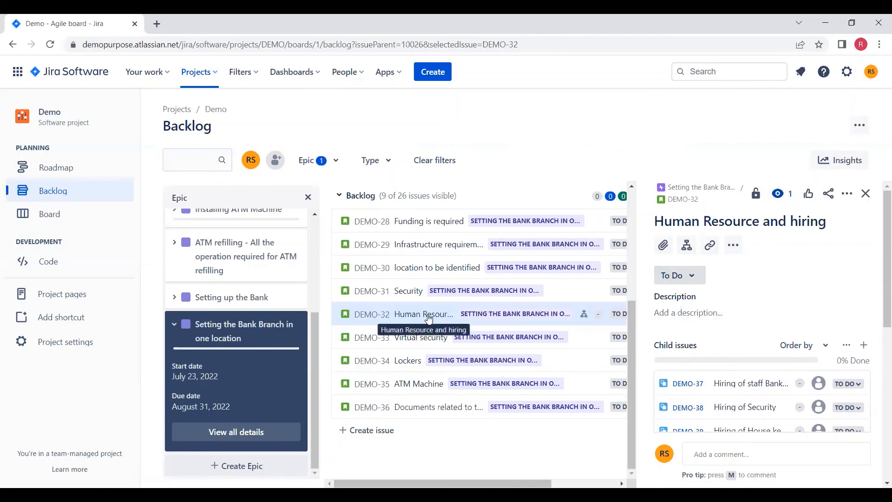
Step: Look over the sprint and backlog sections, comparing the epic's stories with the child issues of the "Human Resource and hiring" story
scroll(428, 319, "up", 4)
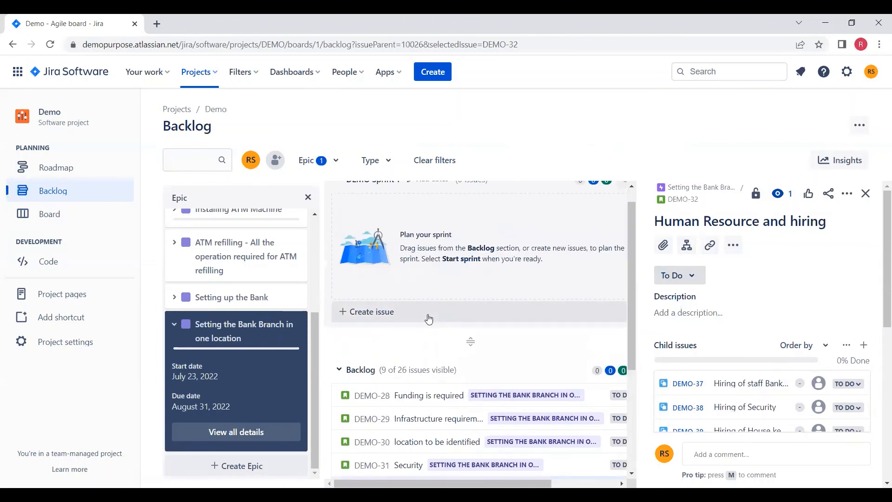
scroll(429, 320, "down", 3)
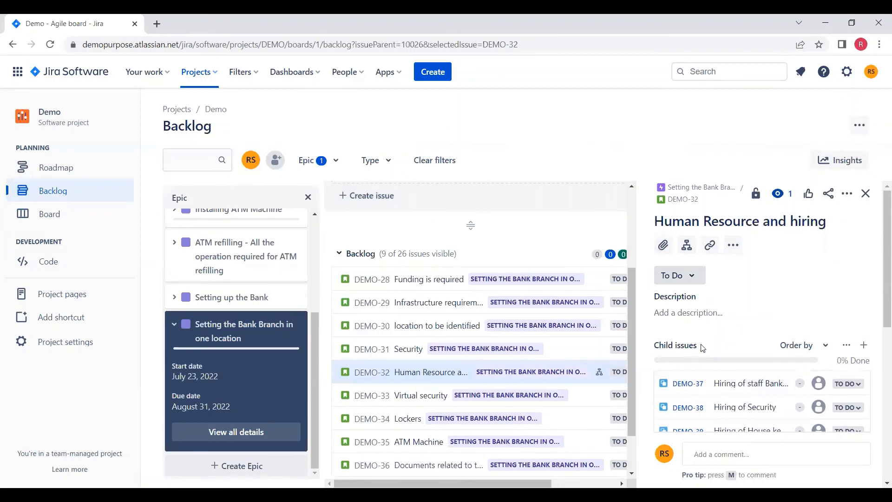
scroll(735, 370, "down", 3)
scroll(732, 340, "up", 3)
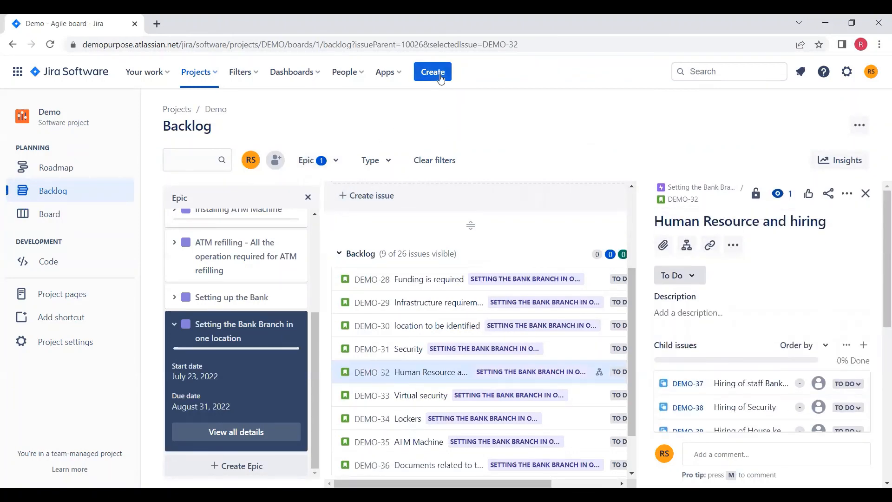
Step: Open a new issue form, look through the Story, Task and Bug issue types and the Bug fields, and discard the form
left_click(436, 76)
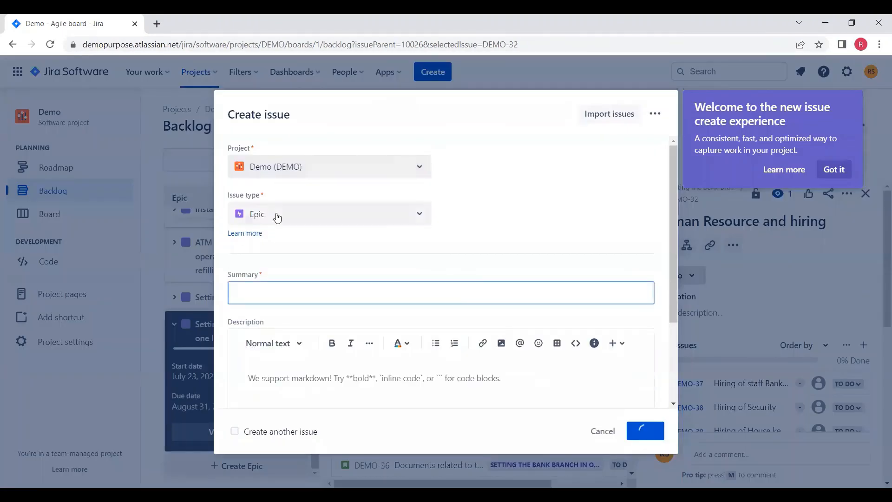
left_click(277, 219)
left_click(271, 249)
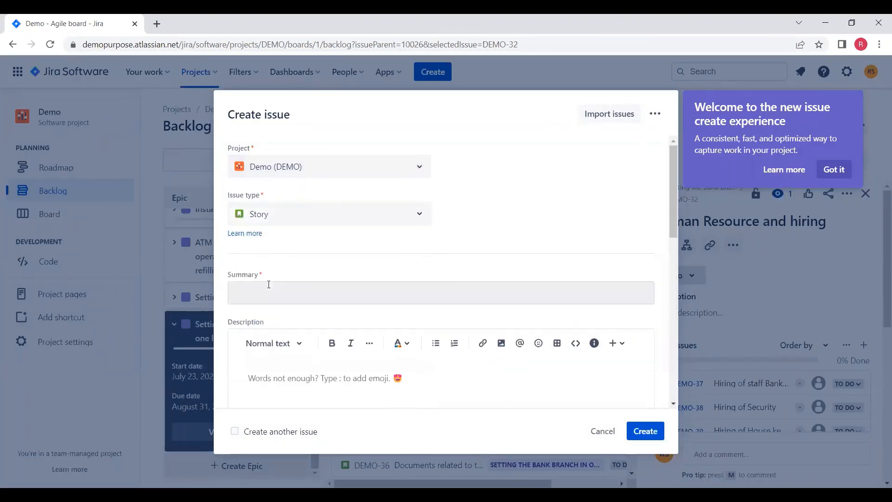
left_click(277, 218)
left_click(276, 220)
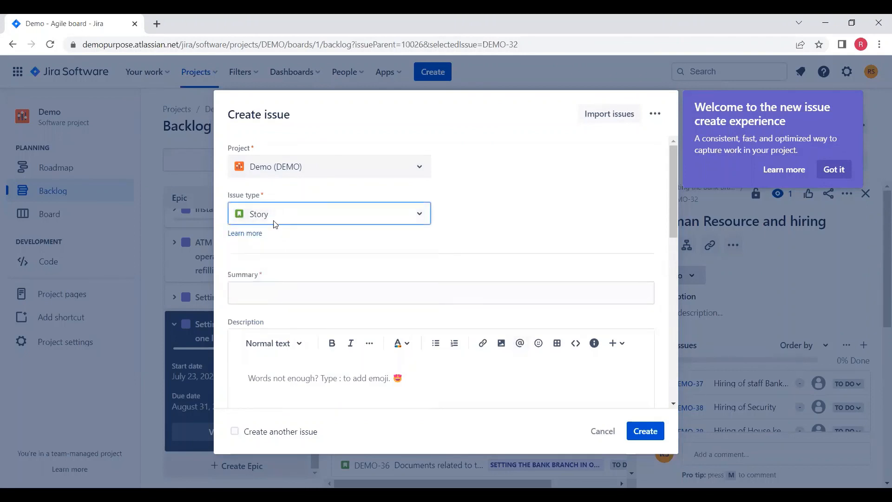
left_click(274, 222)
left_click(266, 249)
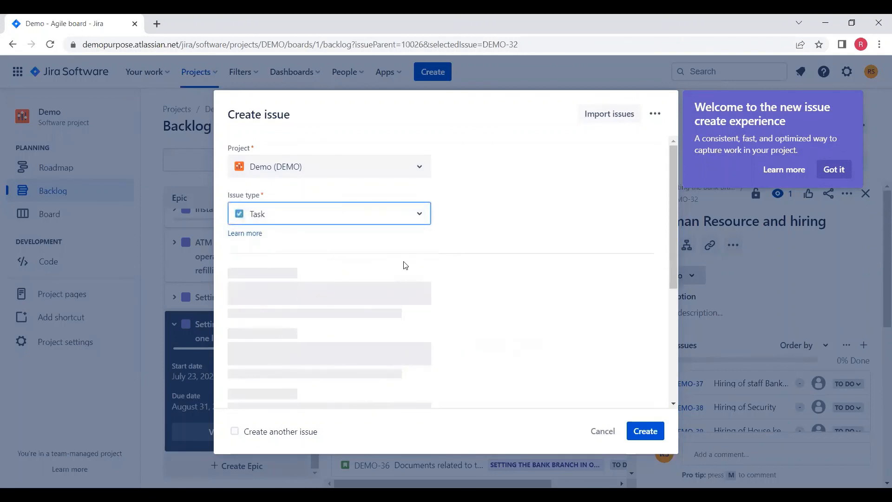
left_click(262, 207)
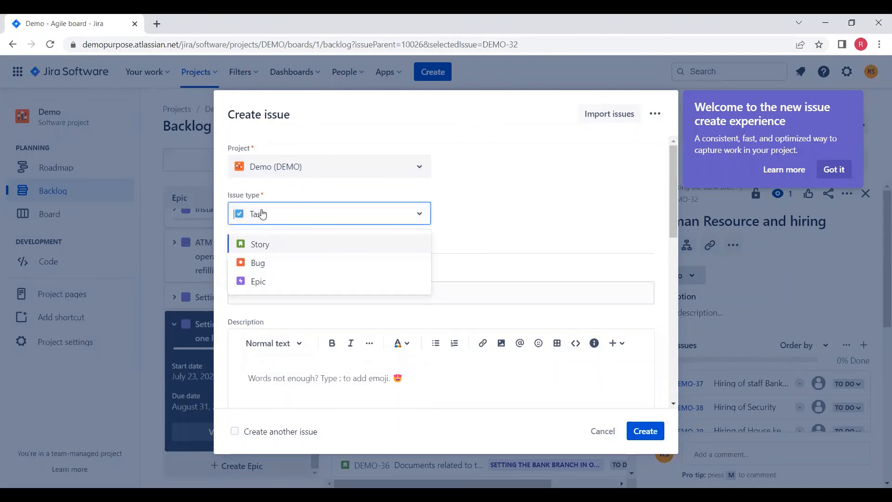
left_click(254, 260)
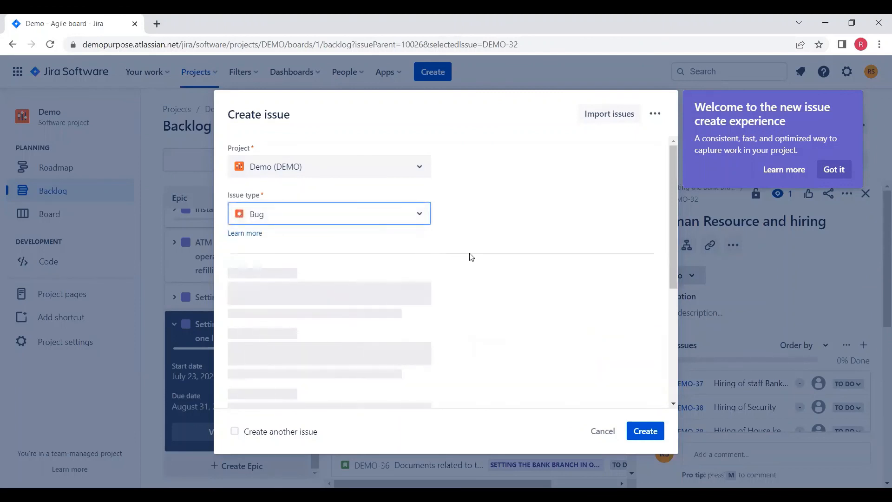
scroll(473, 257, "down", 3)
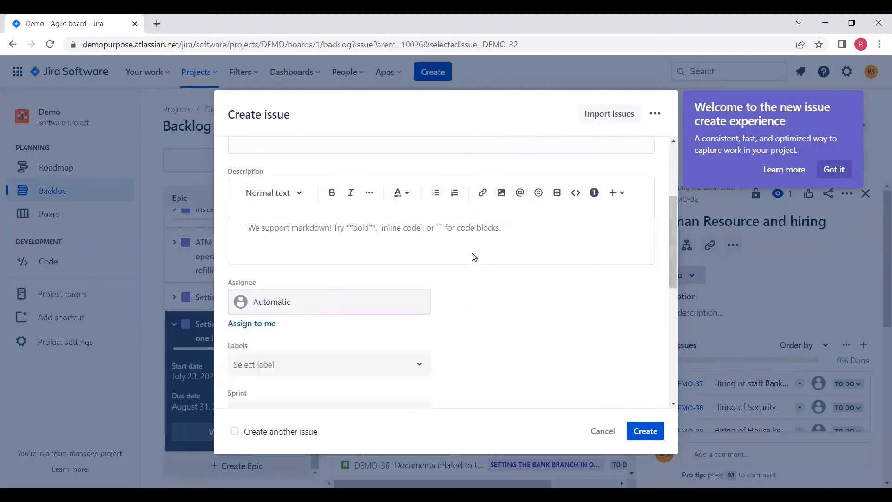
scroll(473, 257, "down", 5)
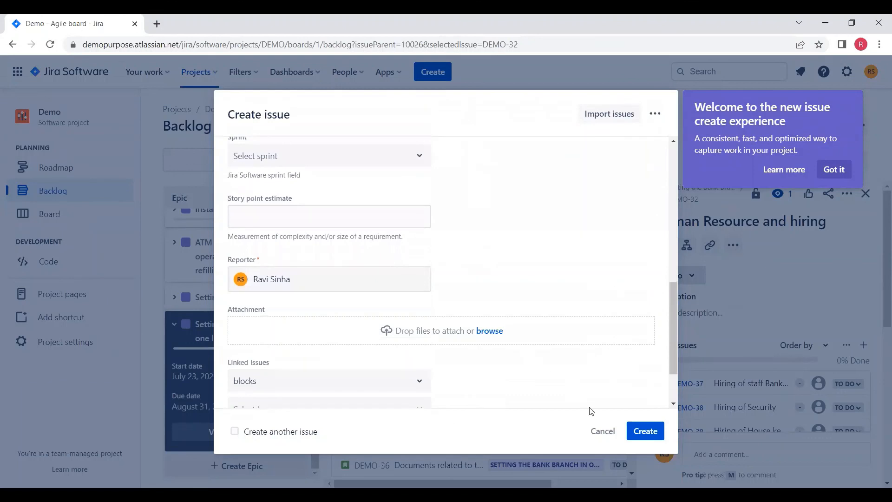
left_click(602, 430)
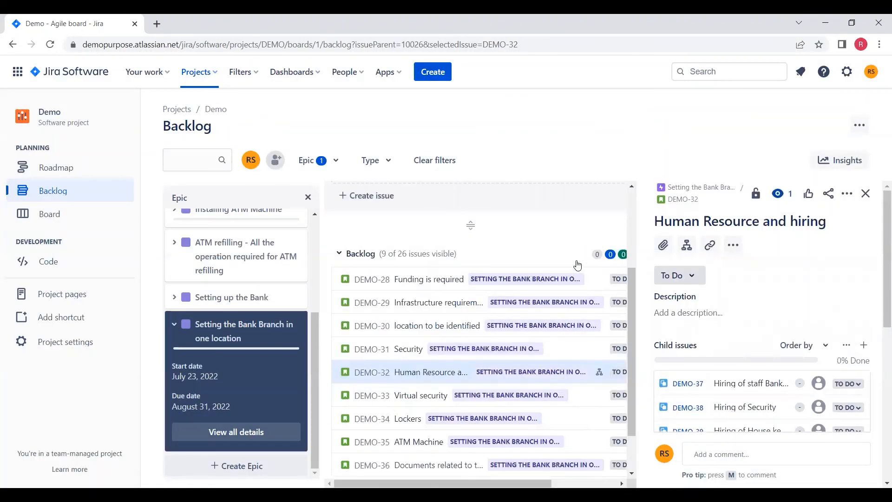